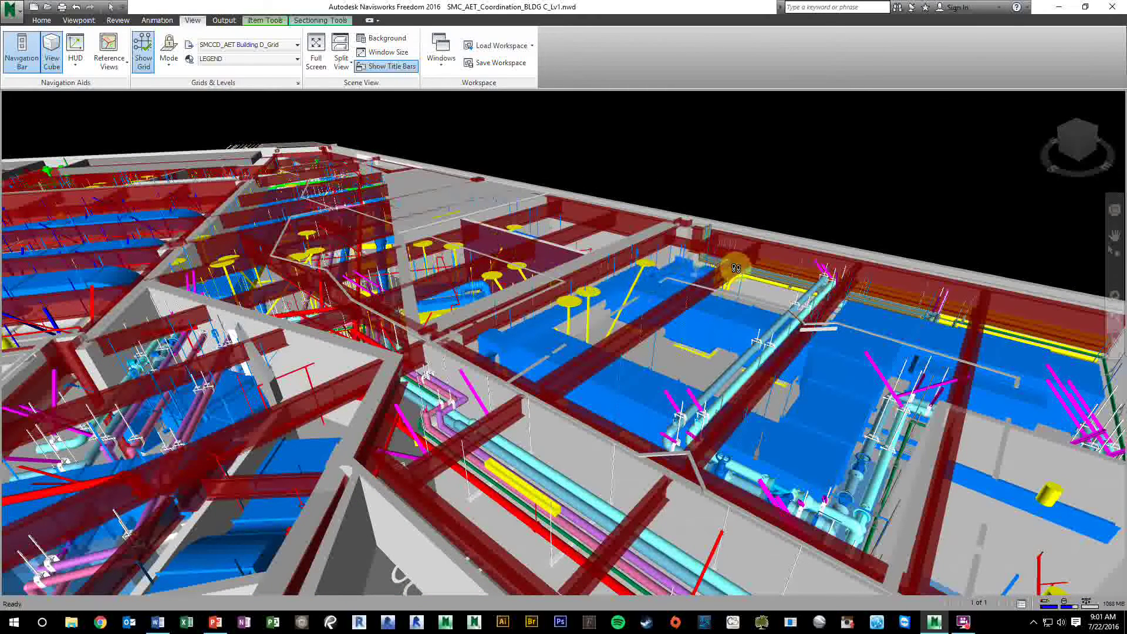
# Step: In Options > Interface > Display Units, set linear units to Feet and Inches with 1/8 fractional precision
pyautogui.click(18, 13)
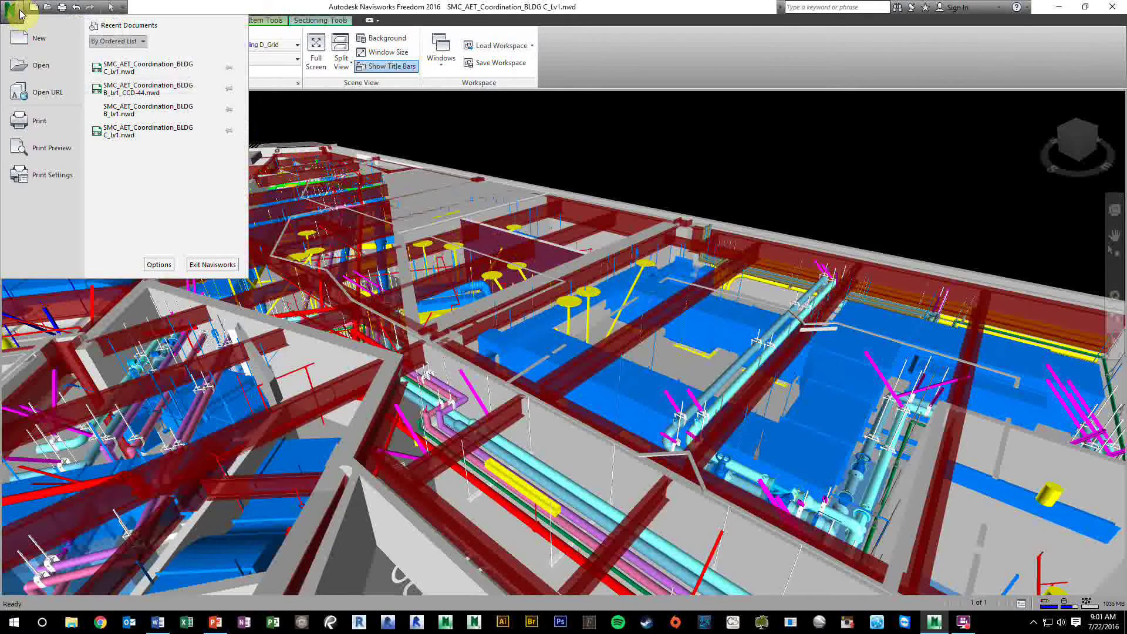
pyautogui.click(159, 265)
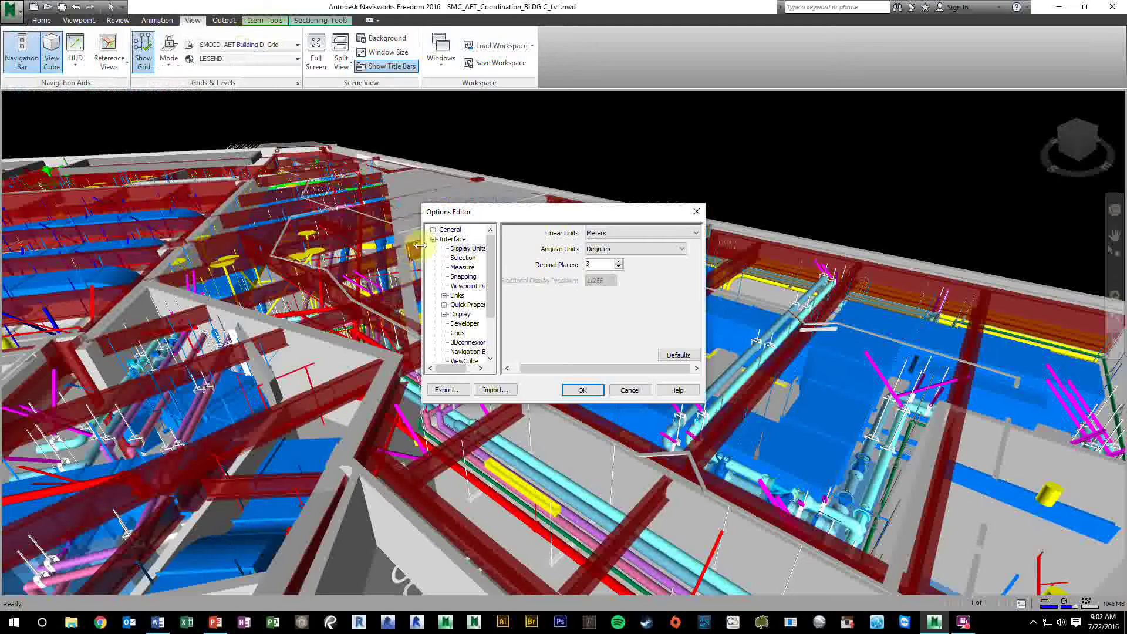
pyautogui.click(433, 240)
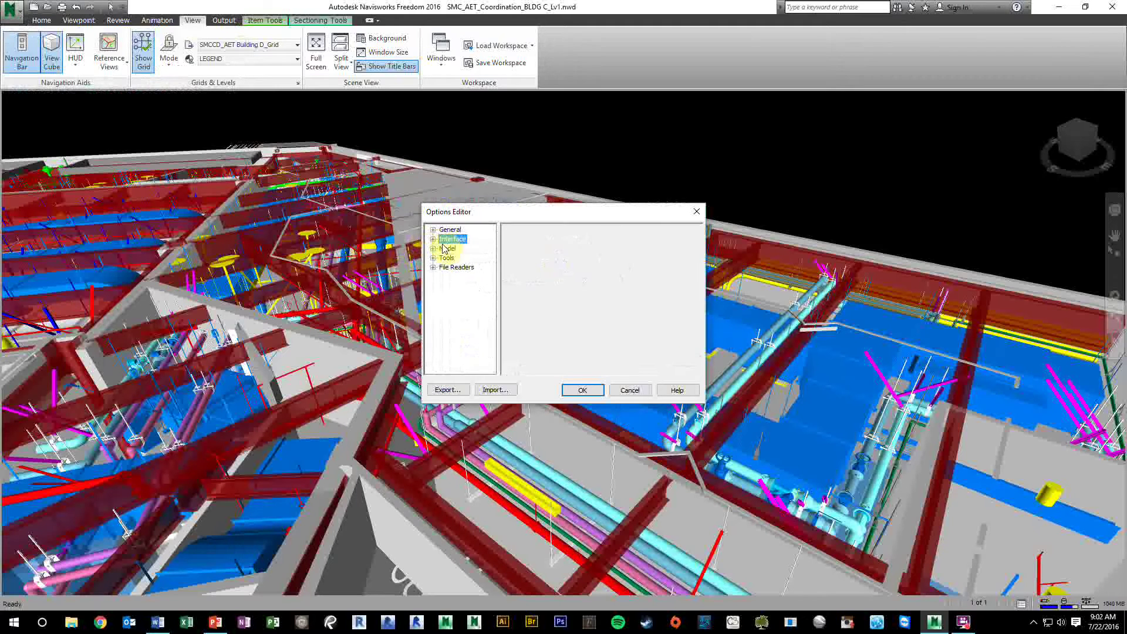
pyautogui.click(452, 244)
pyautogui.click(432, 240)
pyautogui.click(432, 239)
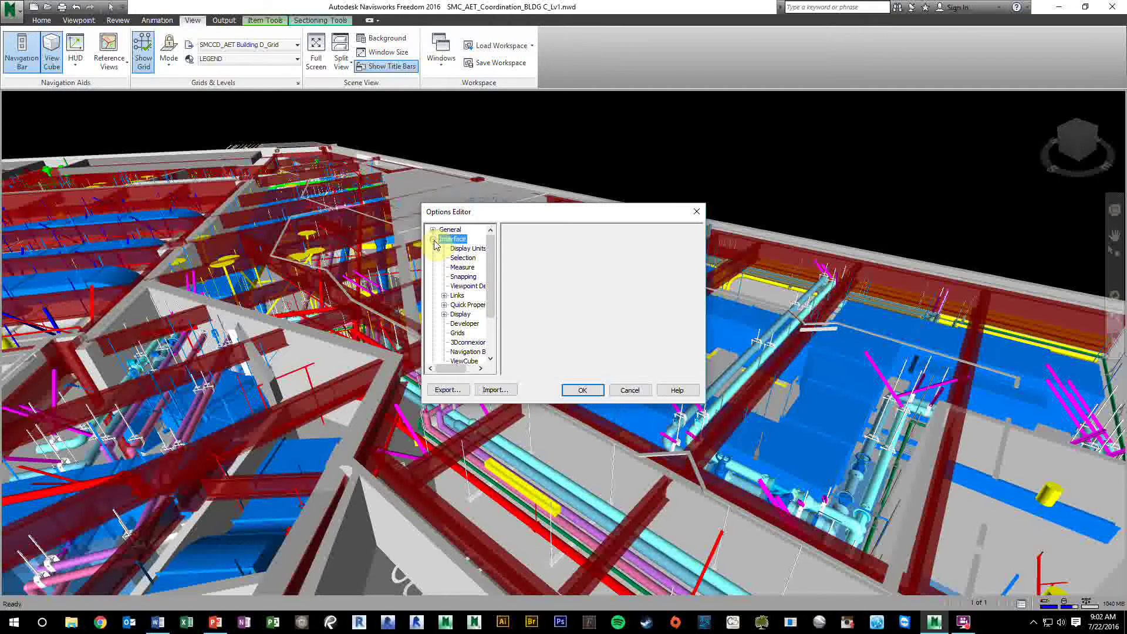
pyautogui.click(471, 250)
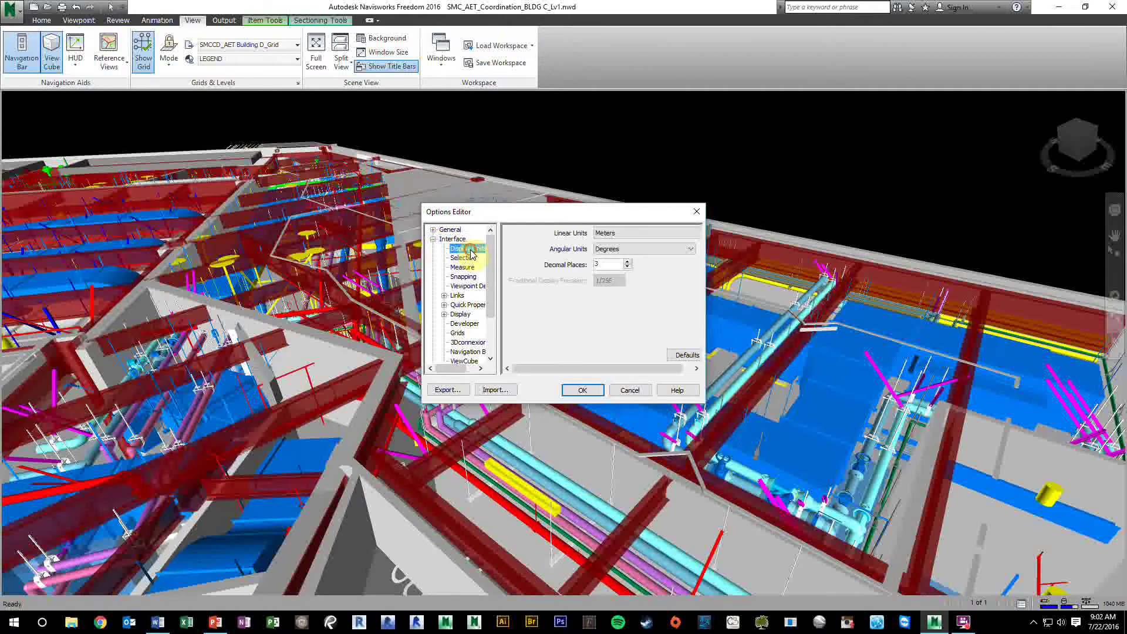
pyautogui.click(639, 234)
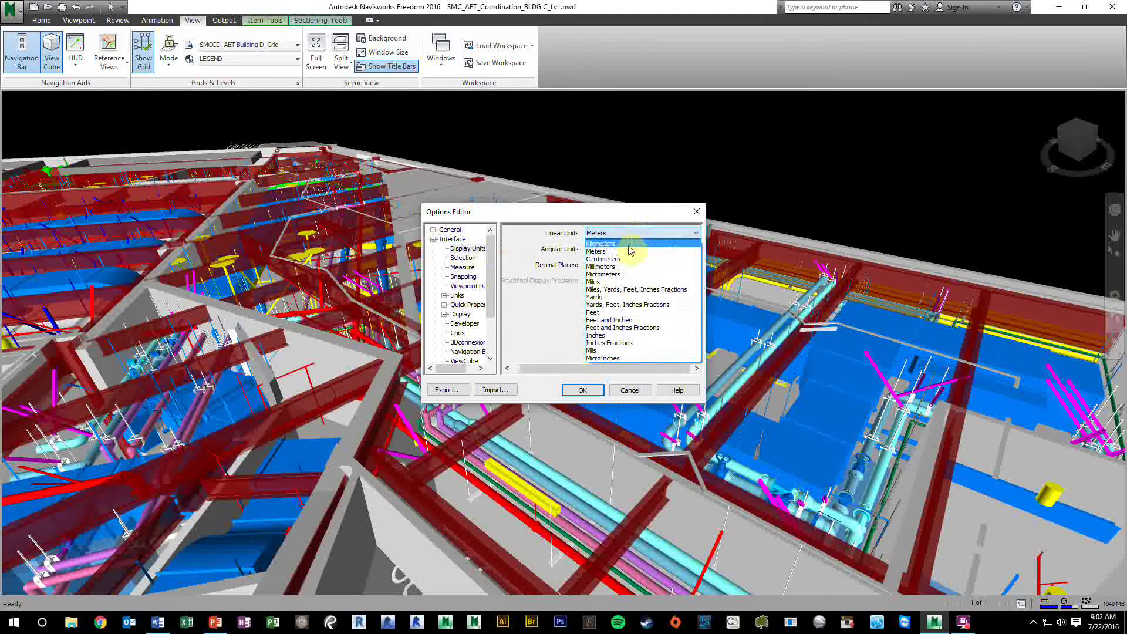
pyautogui.click(604, 320)
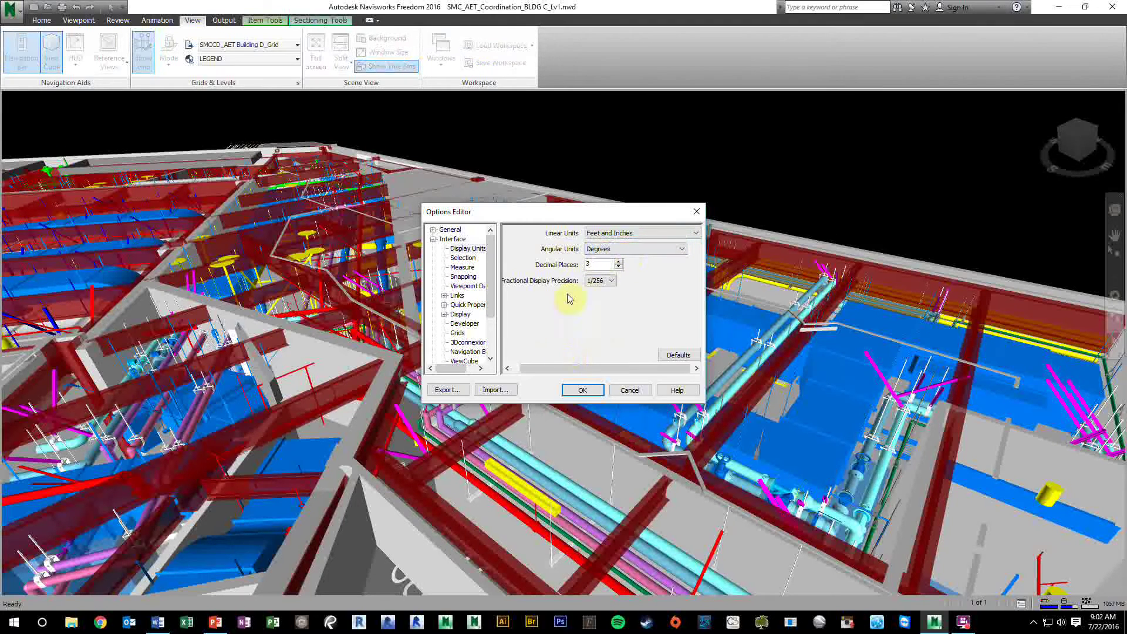
pyautogui.click(612, 284)
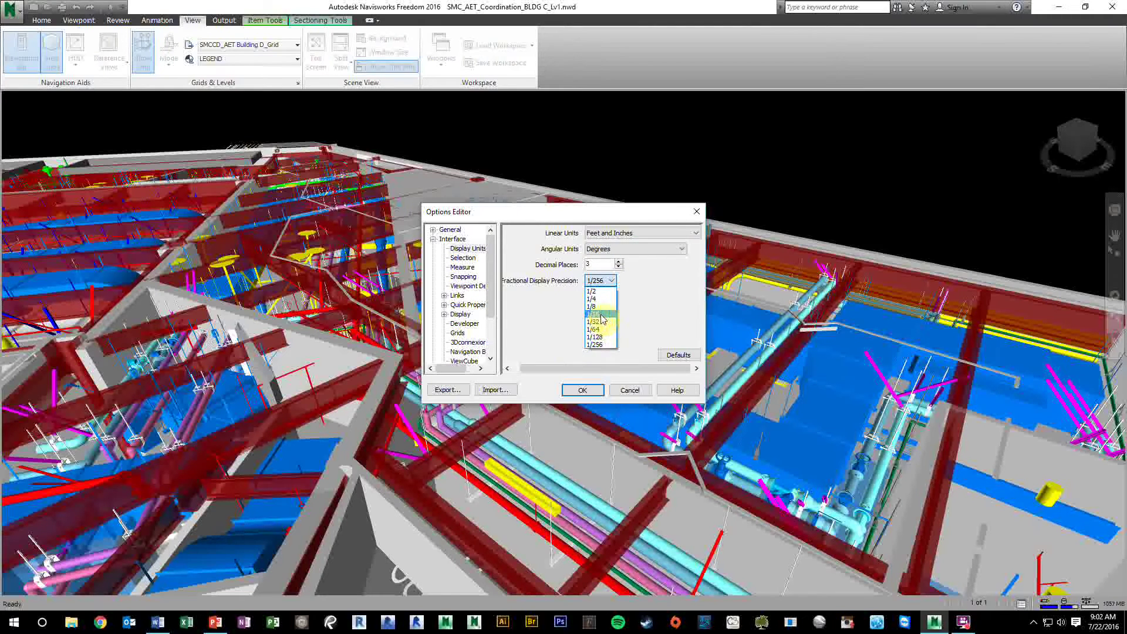
pyautogui.click(599, 307)
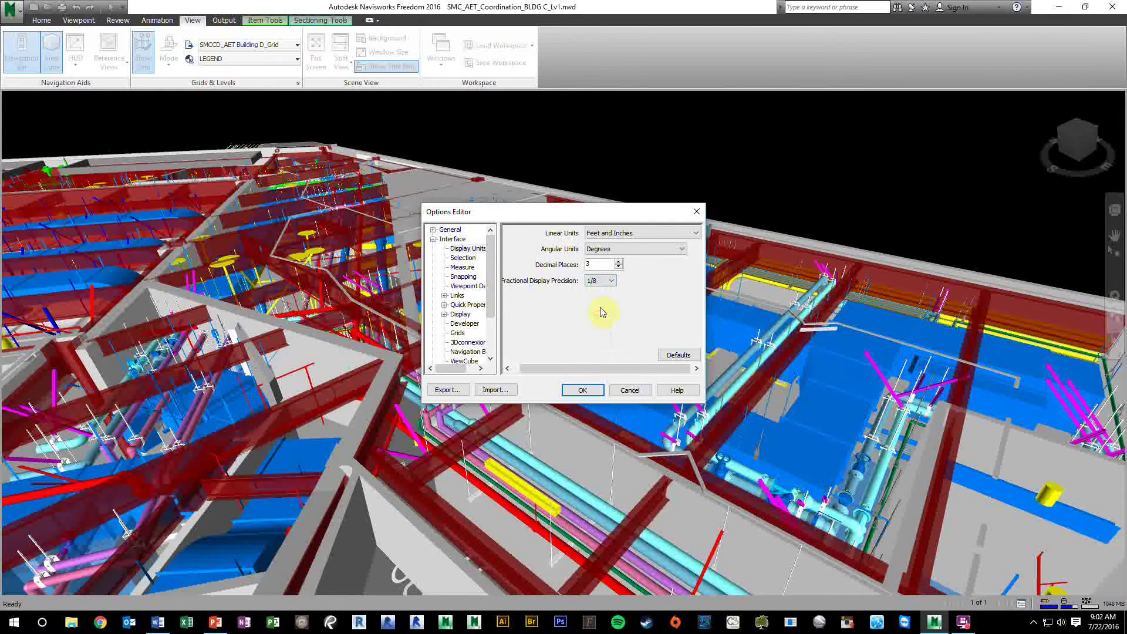
pyautogui.click(583, 391)
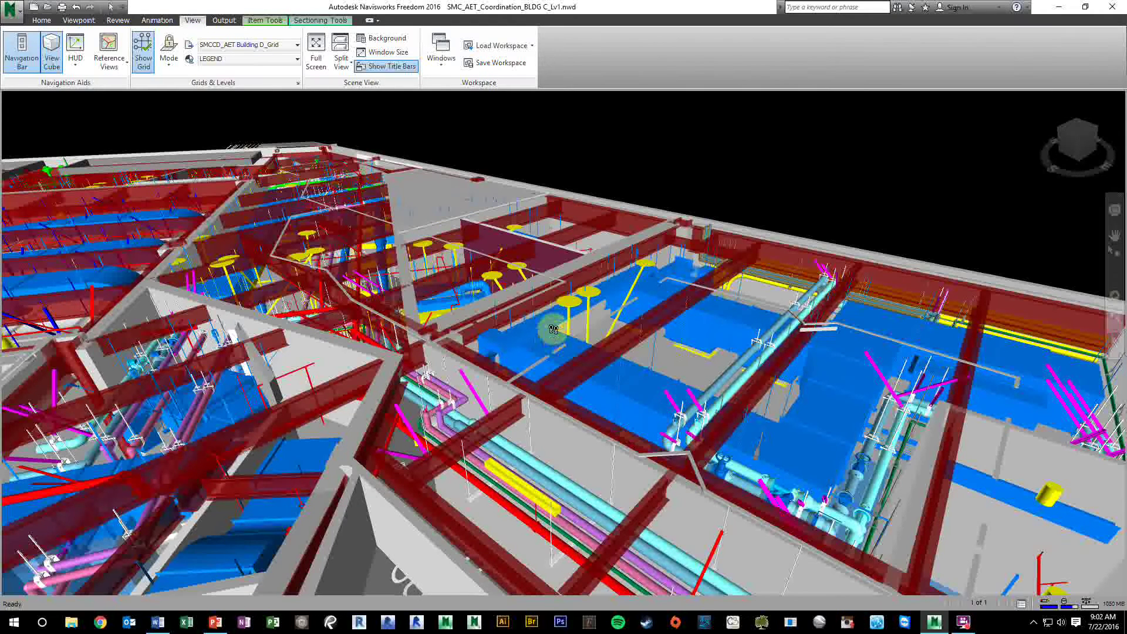
# Step: Walk forward between the red beams toward the blue ductwork
pyautogui.moveTo(553, 330); pyautogui.dragTo(684, 520)
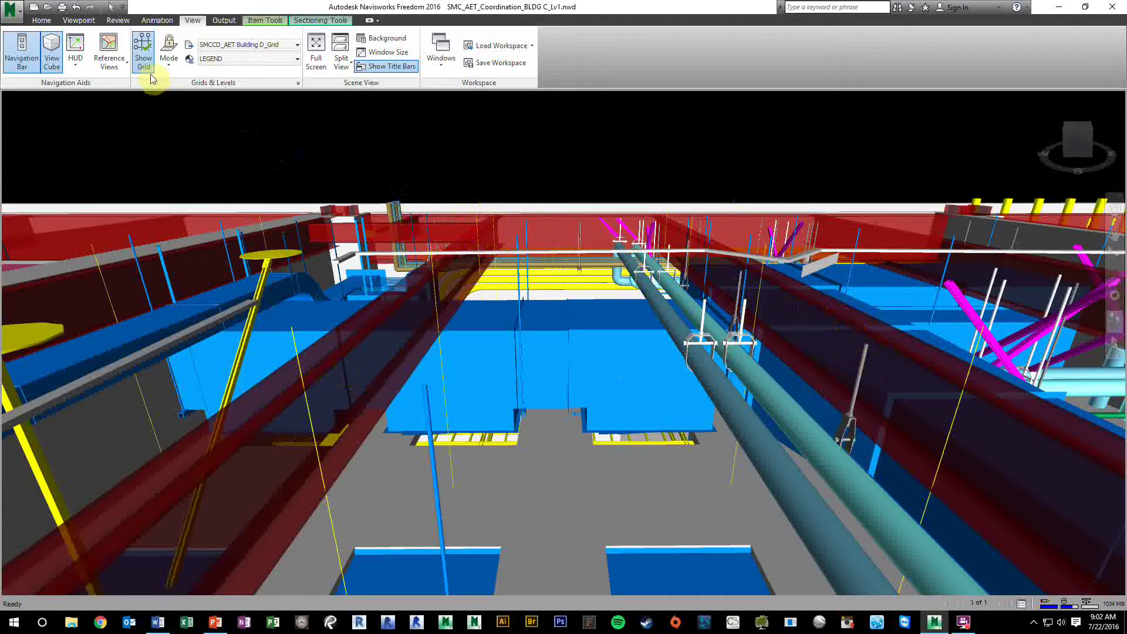
# Step: Start a Point to Point measurement from the Review tab, placing the first point near the upper beam
pyautogui.click(117, 20)
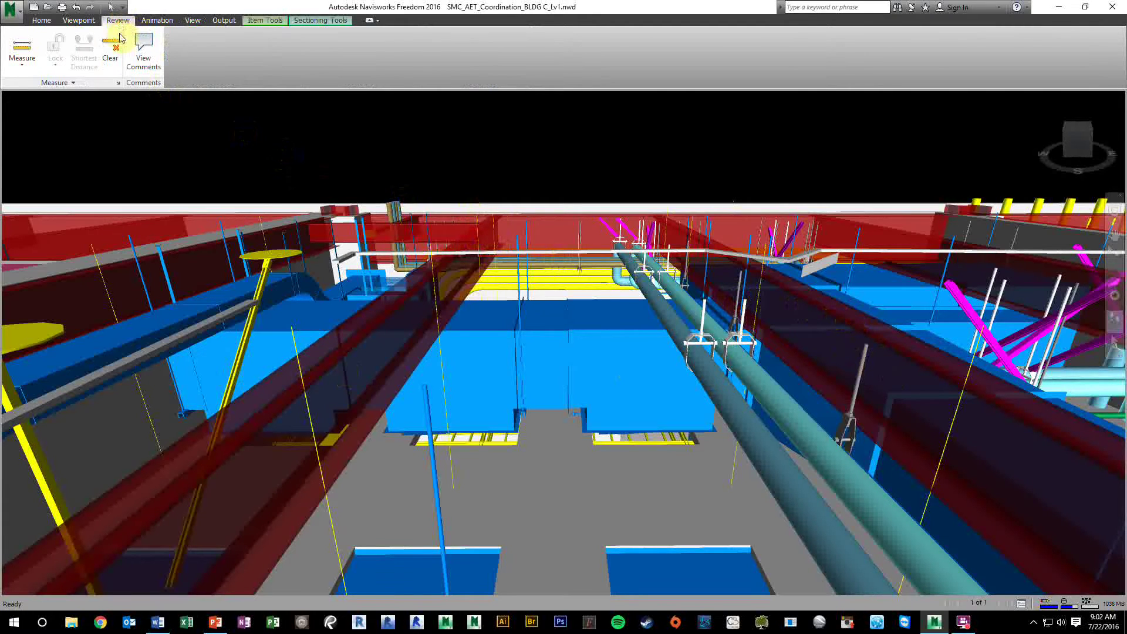
pyautogui.click(24, 69)
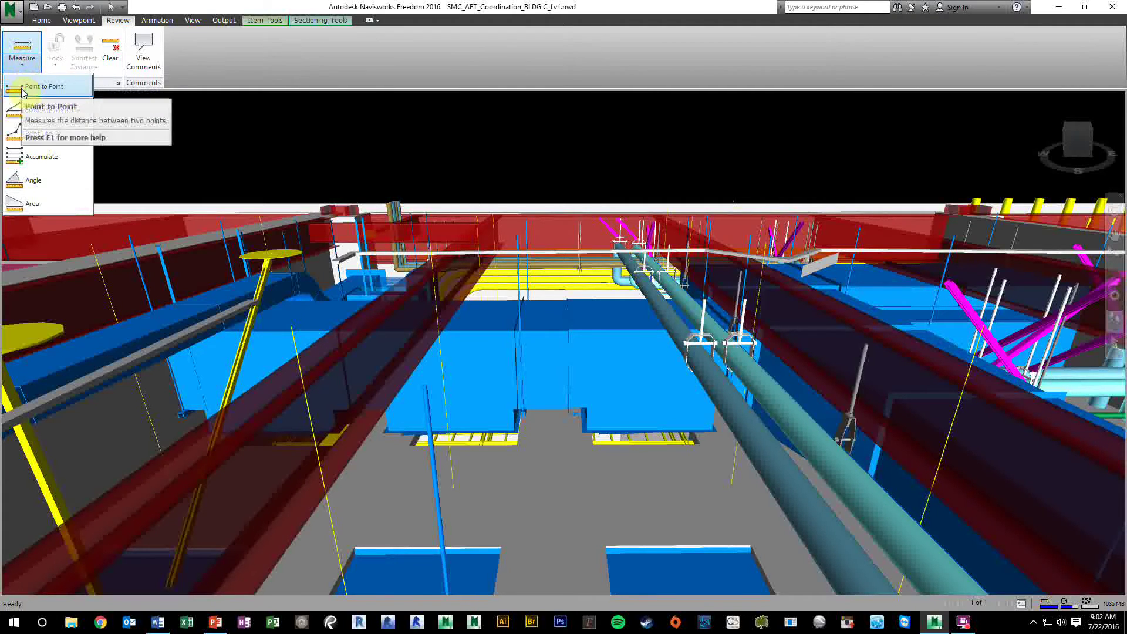
pyautogui.click(23, 88)
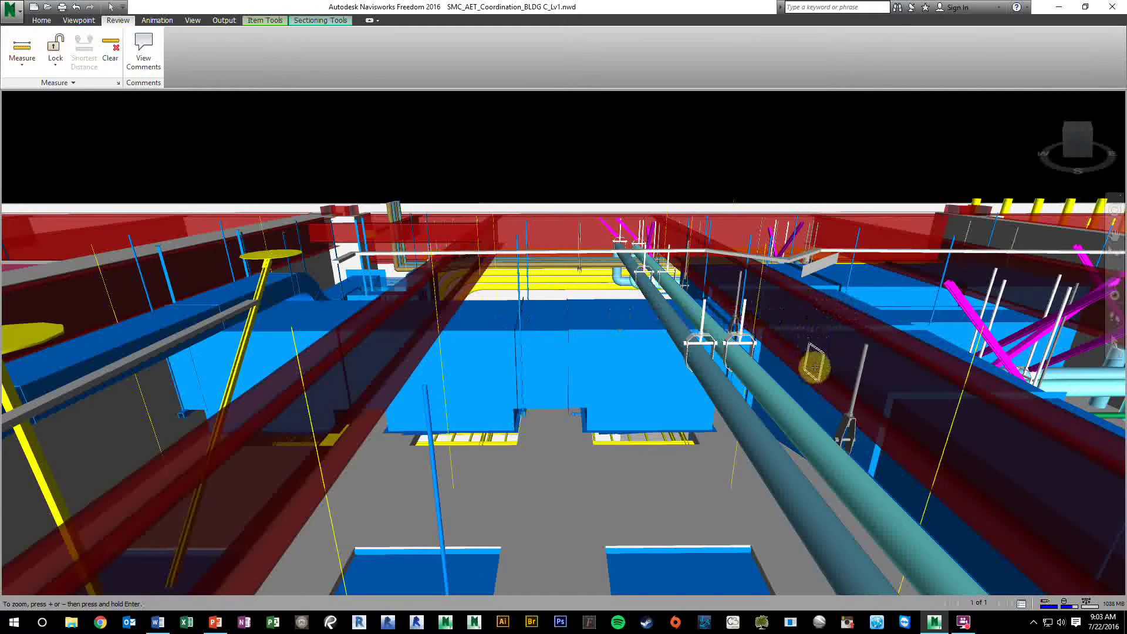
pyautogui.click(719, 270)
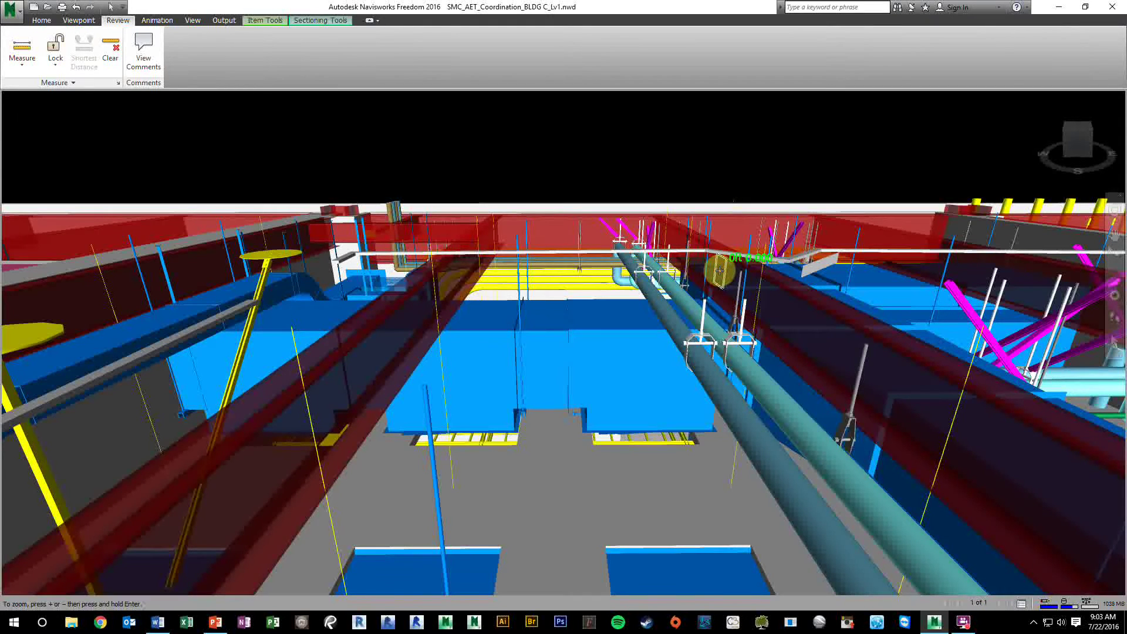
# Step: Complete the 13ft 6.043 distance (X -8ft 4.101, Y -10ft 7.288, Z -0ft 5.979) and exit measuring
pyautogui.click(266, 511)
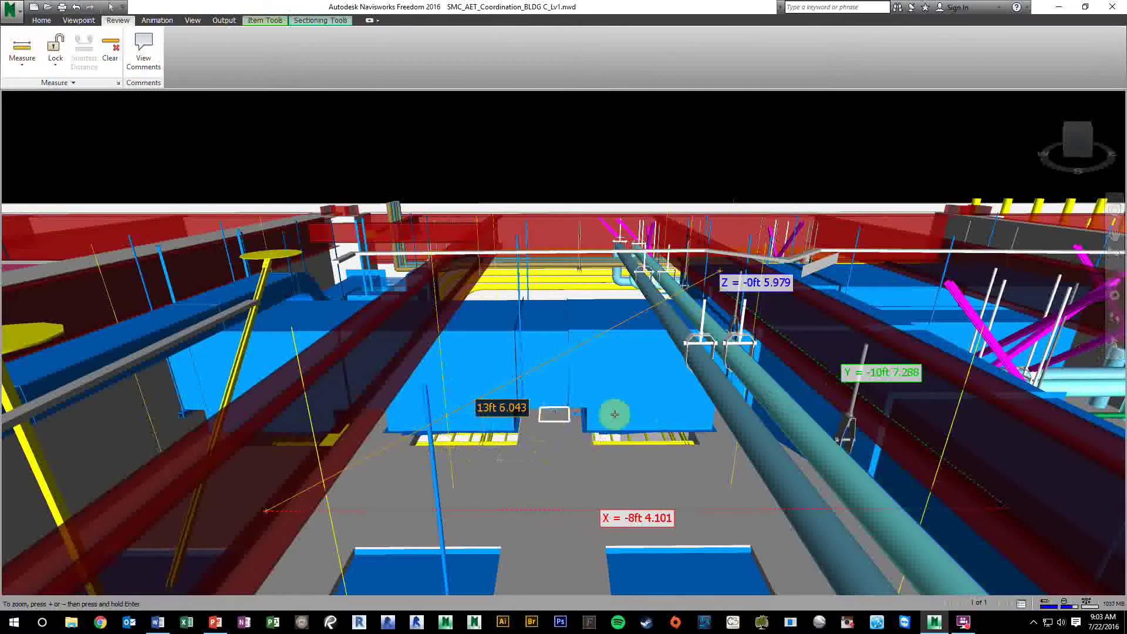
pyautogui.press('Escape')
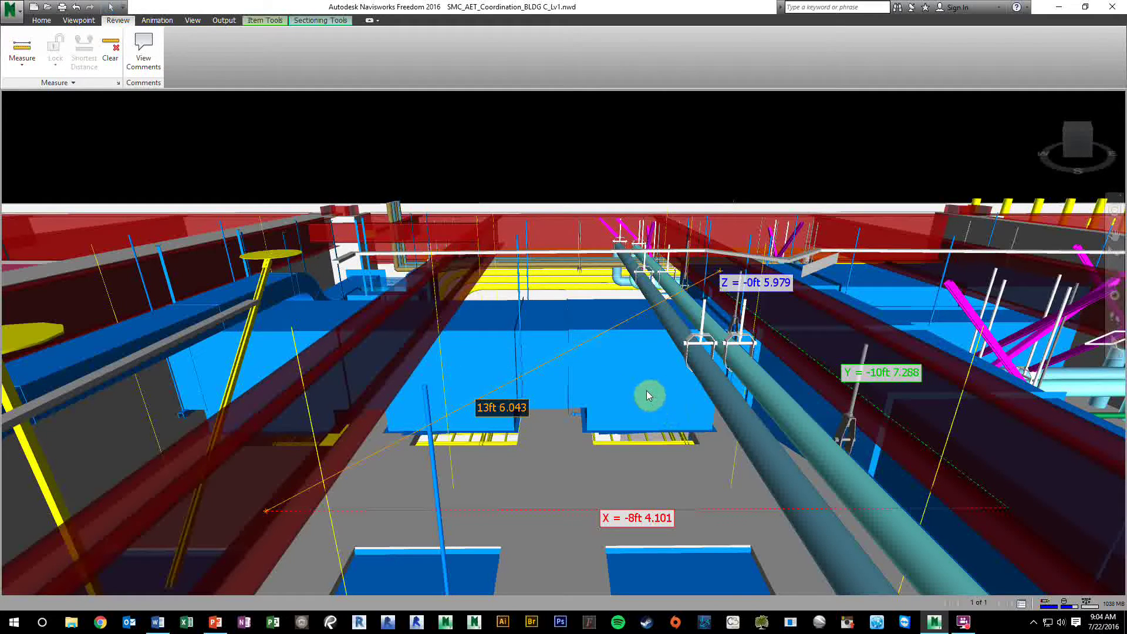
# Step: Pan and orbit beneath the blue ducts to inspect the 13ft 6.043 measurement
pyautogui.moveTo(608, 442); pyautogui.dragTo(608, 237, button='middle')
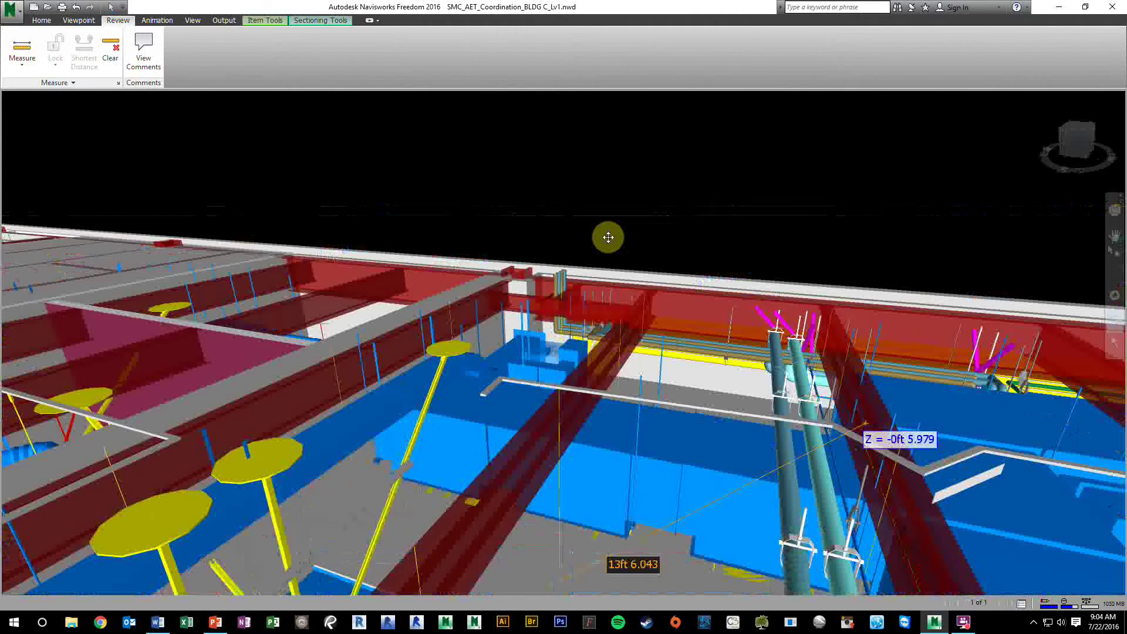
pyautogui.moveTo(608, 238)
pyautogui.keyDown('shift'); pyautogui.mouseDown(button='middle')
pyautogui.moveTo(741, 451)
pyautogui.moveTo(646, 469)
pyautogui.moveTo(611, 446)
pyautogui.mouseUp(button='middle'); pyautogui.keyUp('shift')
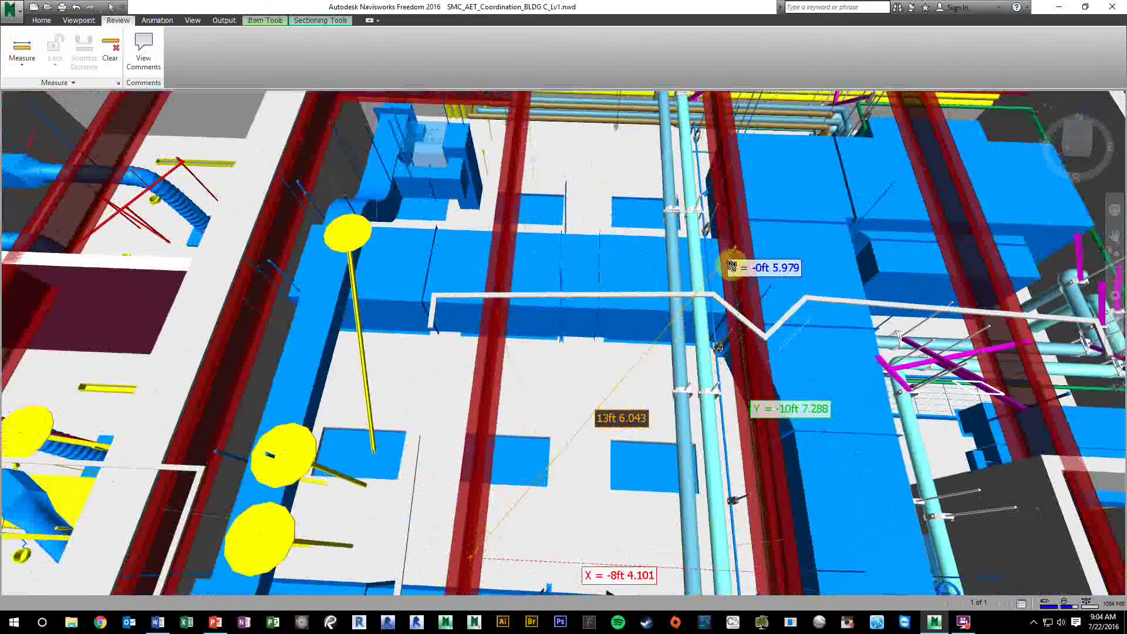
pyautogui.keyDown('shift'); pyautogui.moveTo(575, 470); pyautogui.dragTo(487, 385, button='middle'); pyautogui.keyUp('shift')
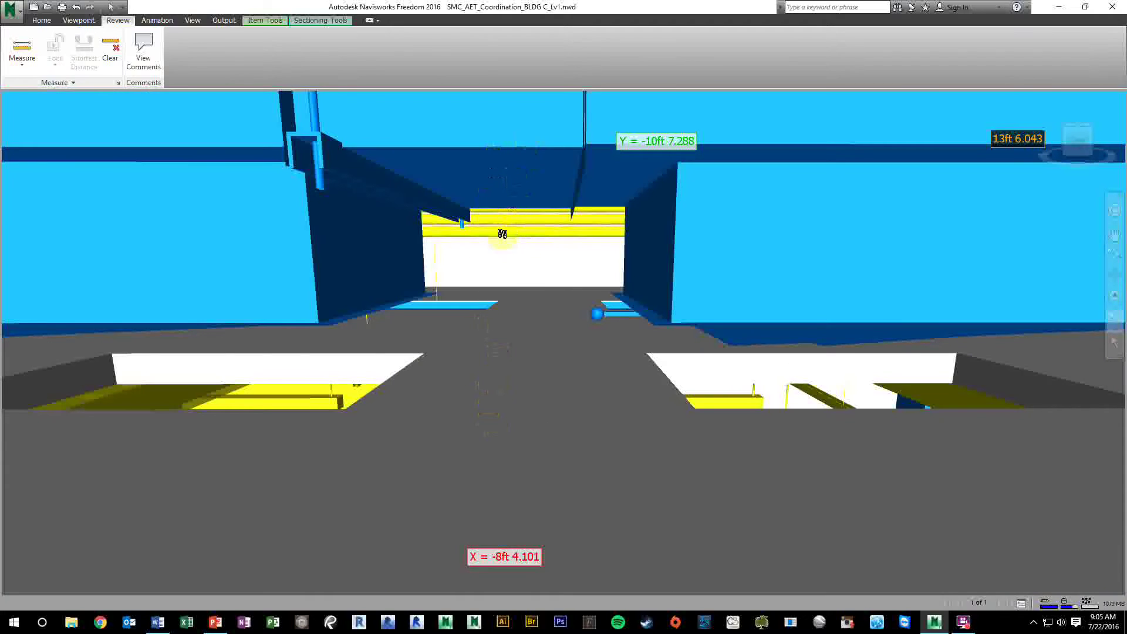
# Step: Measure a 1ft 11.674 point-to-point distance under the duct, then walk to the yellow conduits
pyautogui.click(24, 70)
pyautogui.click(33, 86)
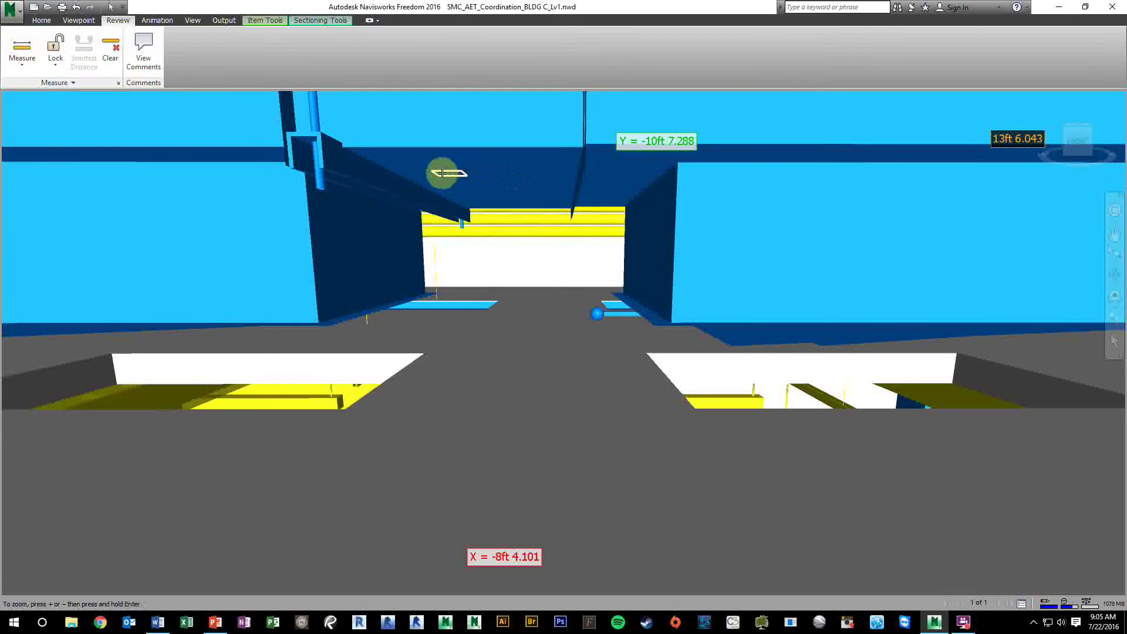
pyautogui.click(417, 166)
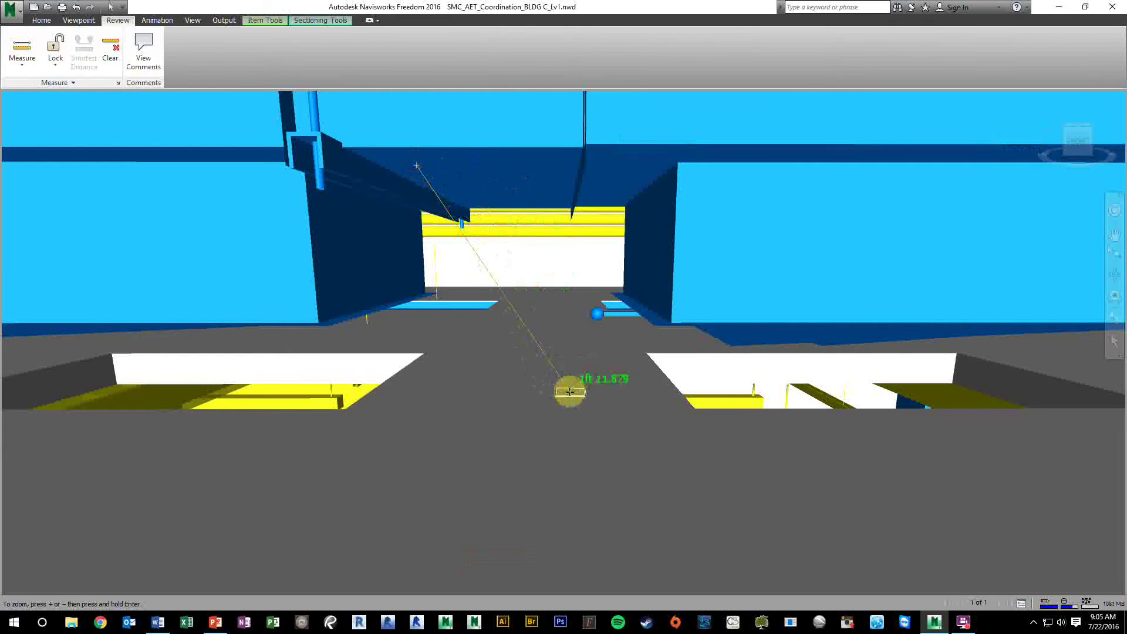
pyautogui.click(572, 396)
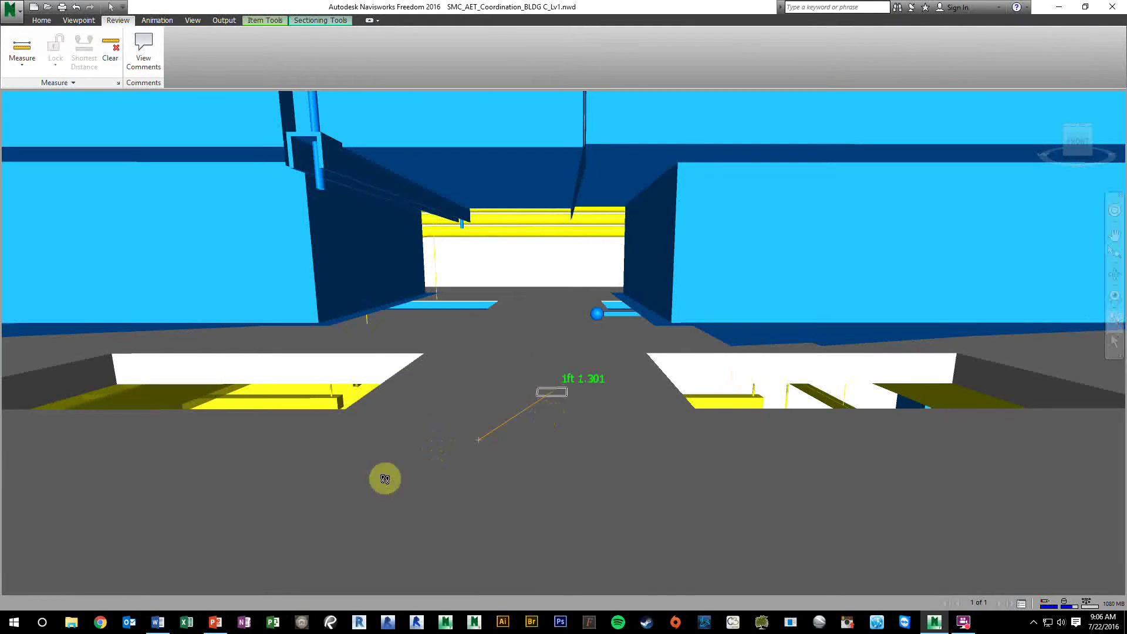
pyautogui.moveTo(385, 478); pyautogui.dragTo(105, 136, button='middle')
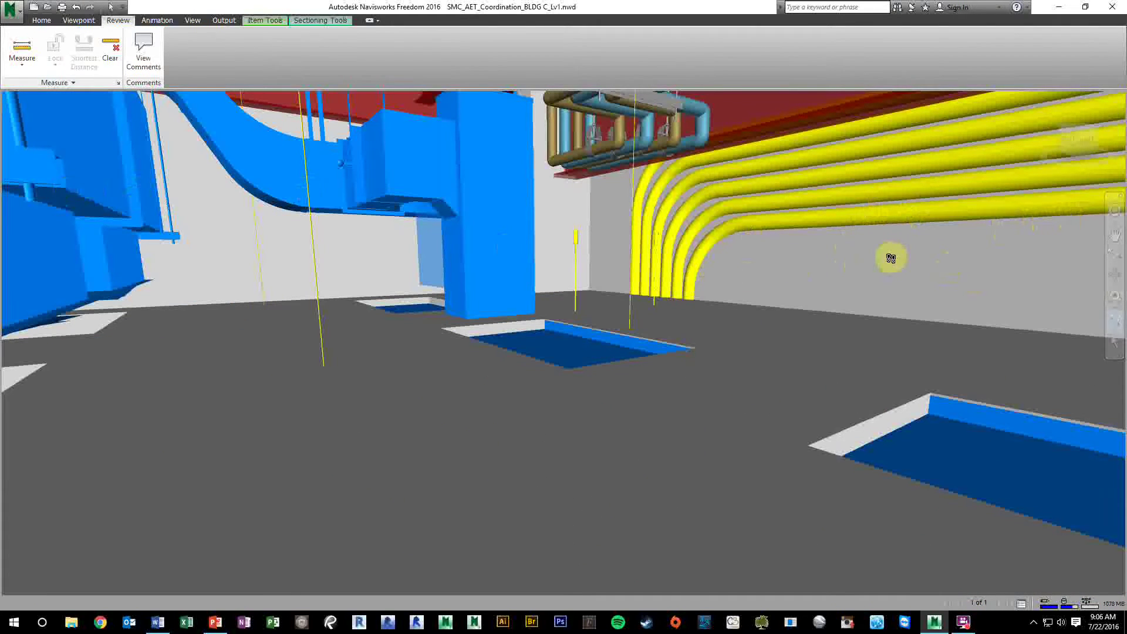
# Step: Measure 11ft 5.335 point to point from the wall to the blue duct, then walk toward the duct
pyautogui.click(22, 63)
pyautogui.click(36, 86)
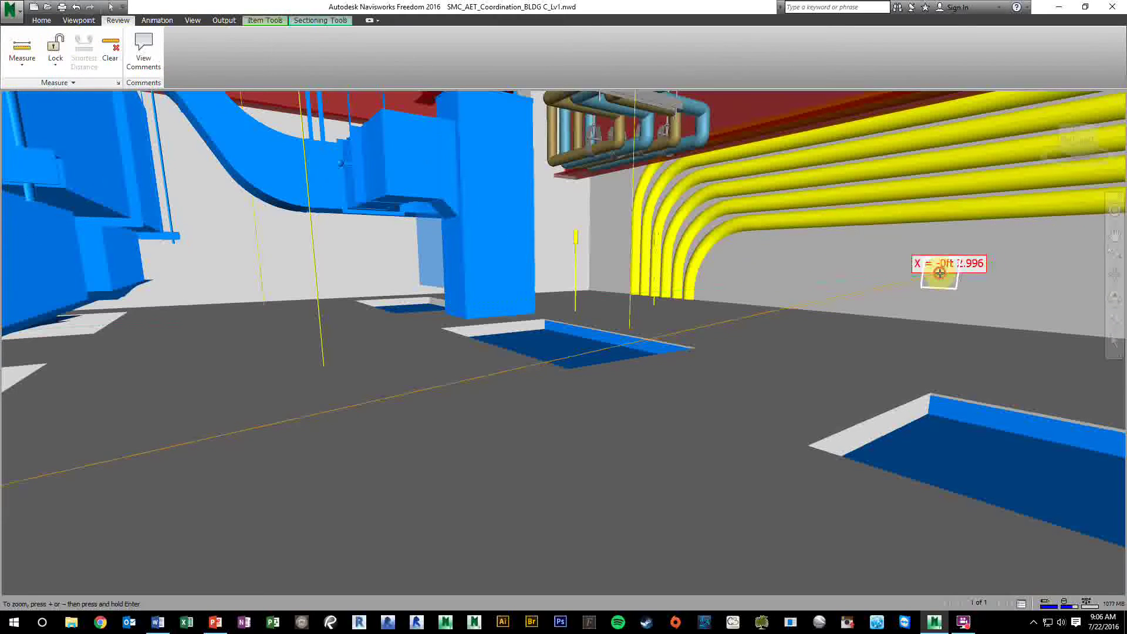
pyautogui.click(875, 259)
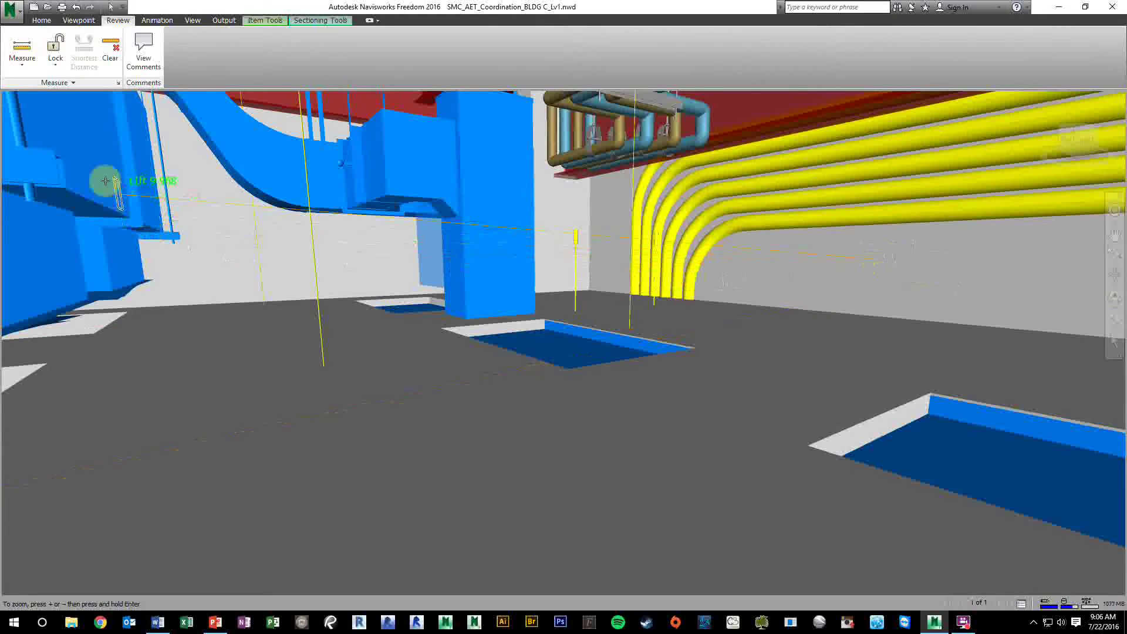
pyautogui.click(87, 154)
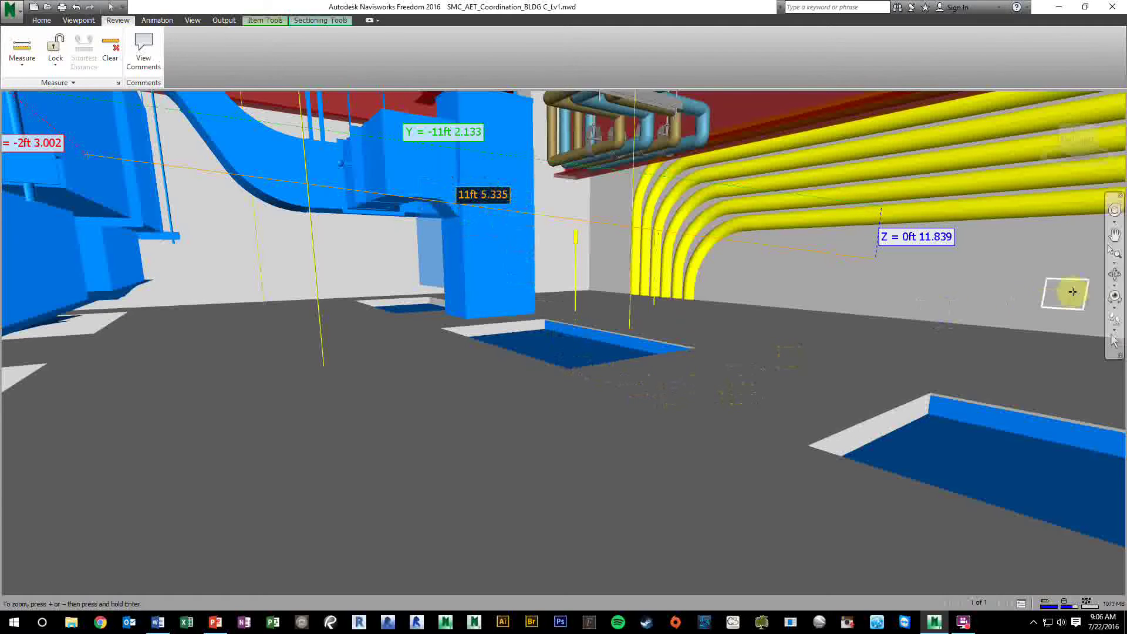
pyautogui.click(1114, 305)
pyautogui.moveTo(532, 368); pyautogui.dragTo(495, 401)
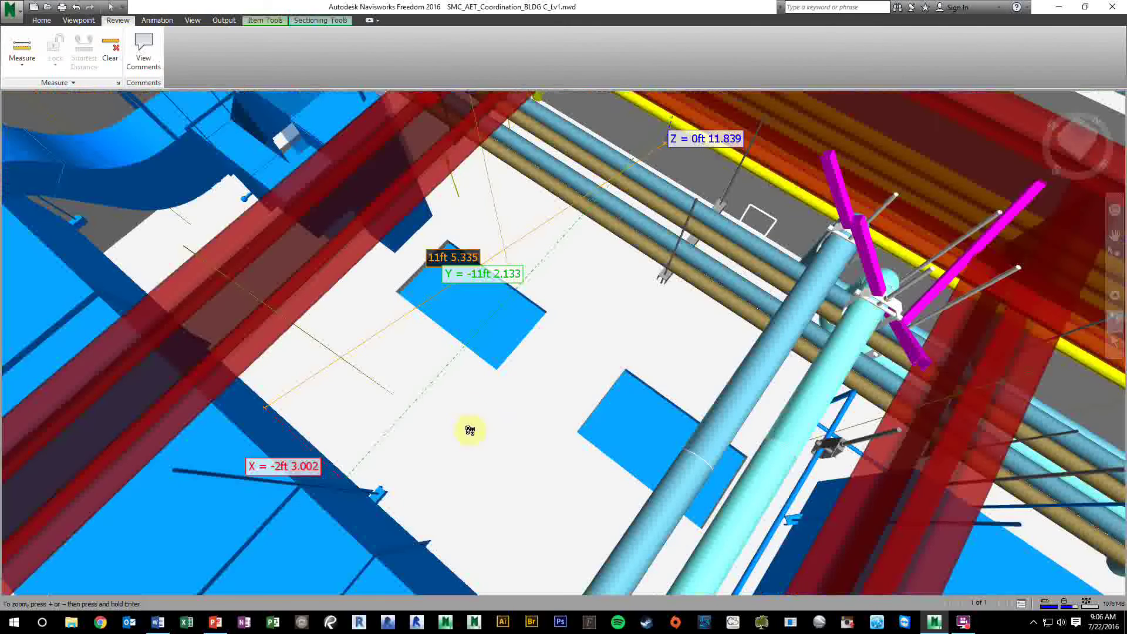
# Step: Move to an overhead view of the red beams and pipes and list the Measure types
pyautogui.moveTo(469, 405); pyautogui.dragTo(604, 468)
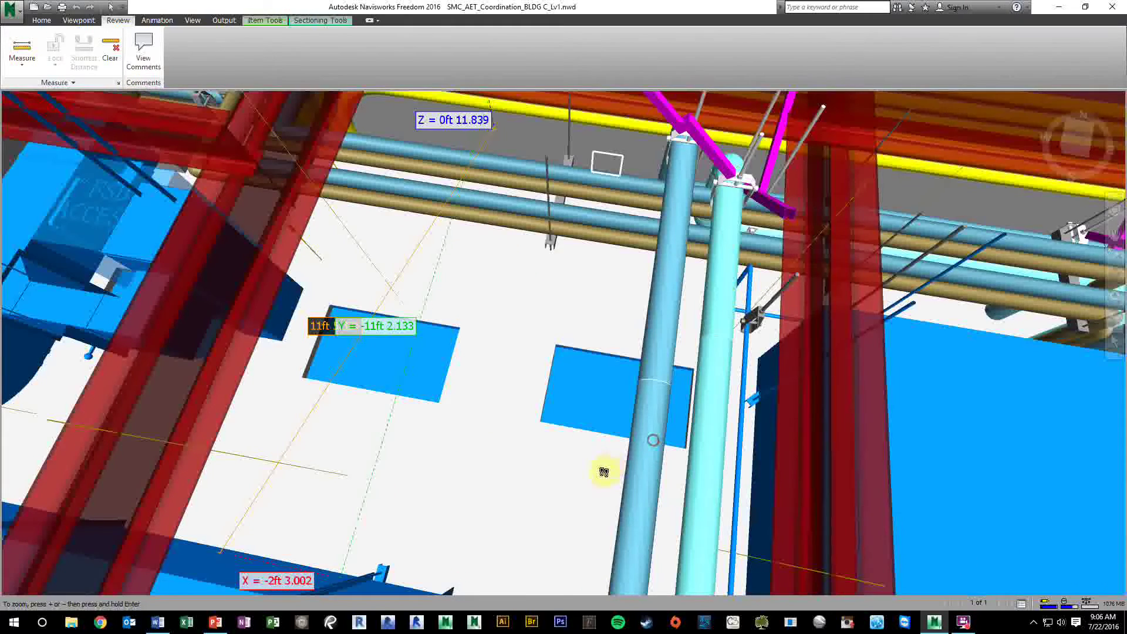
pyautogui.moveTo(604, 468); pyautogui.dragTo(524, 466, button='middle')
pyautogui.moveTo(525, 466); pyautogui.dragTo(485, 414)
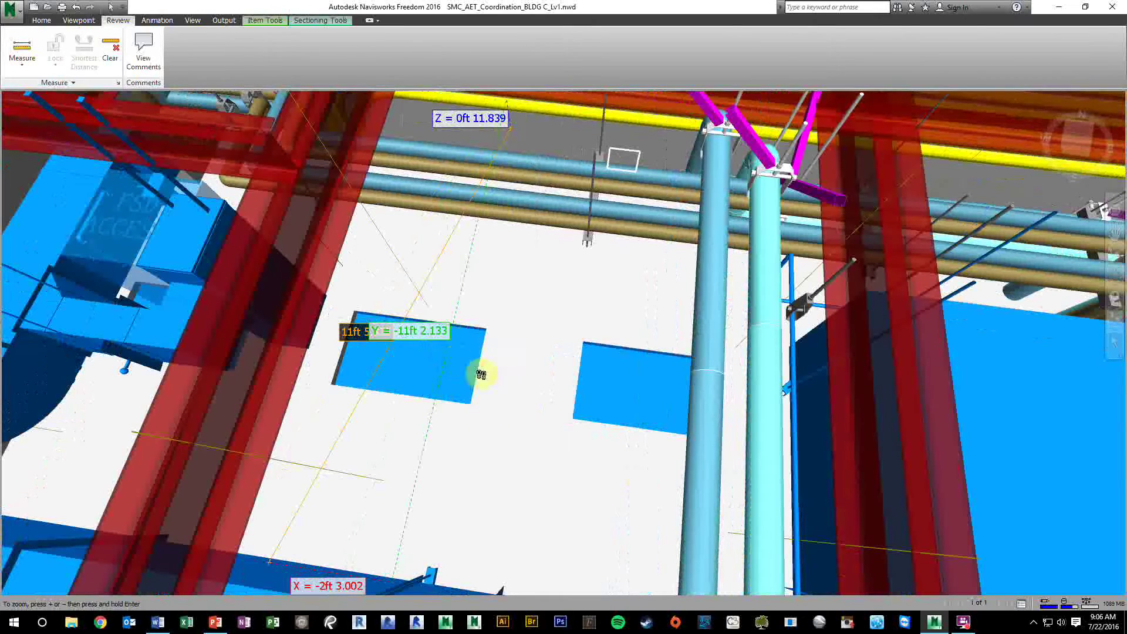
pyautogui.moveTo(526, 418)
pyautogui.mouseDown()
pyautogui.moveTo(413, 415)
pyautogui.moveTo(461, 445)
pyautogui.moveTo(474, 395)
pyautogui.mouseUp()
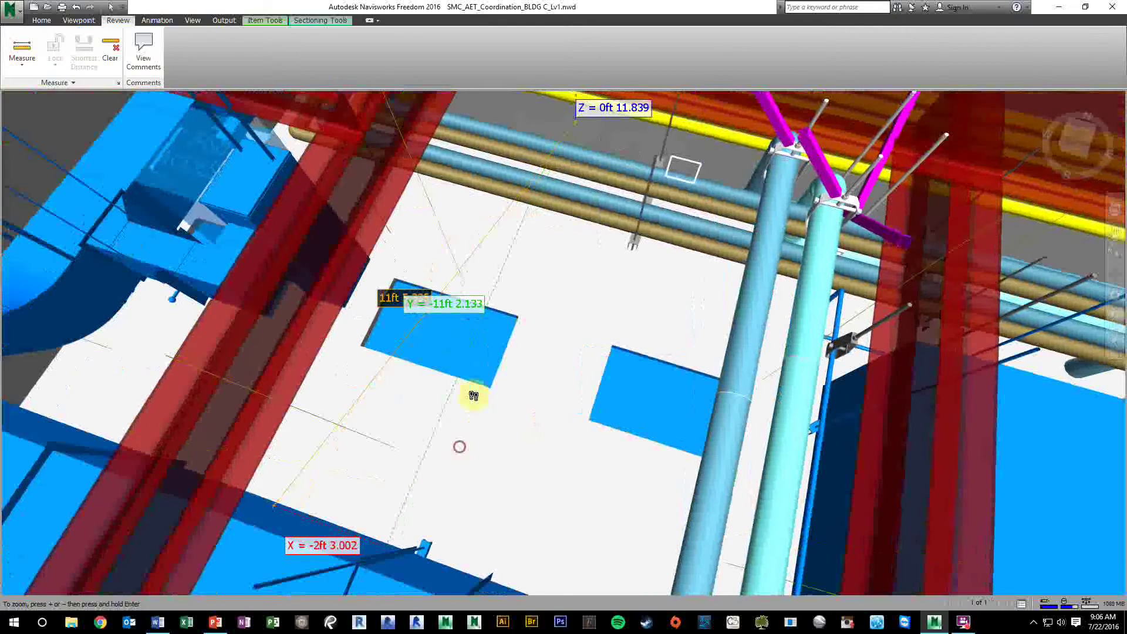
pyautogui.moveTo(565, 499); pyautogui.dragTo(543, 506)
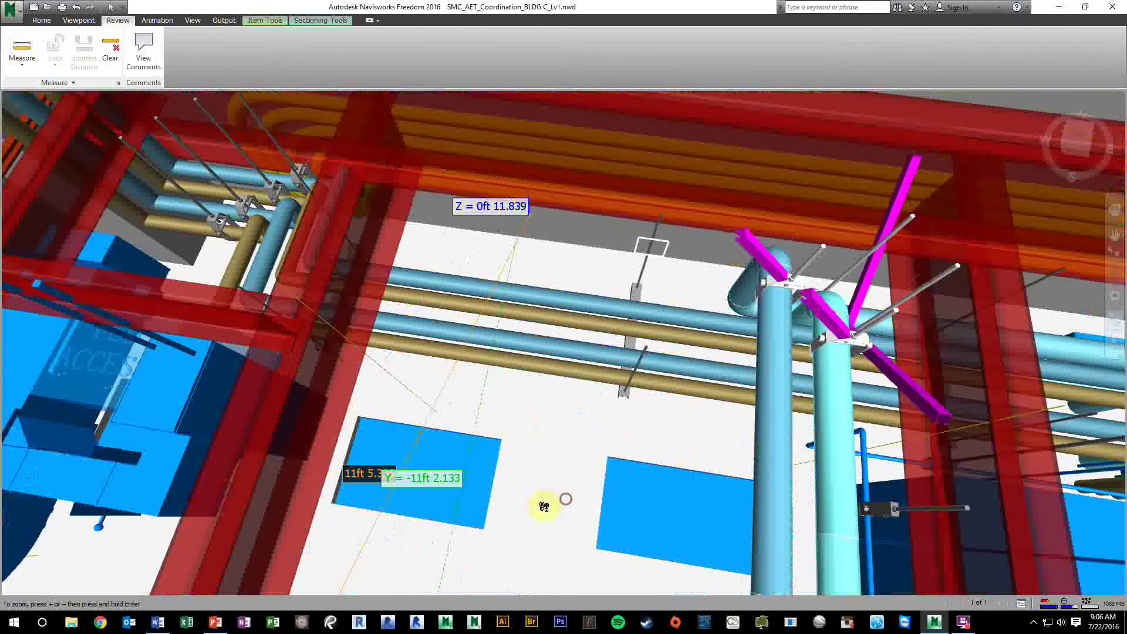
pyautogui.moveTo(559, 374); pyautogui.dragTo(533, 440)
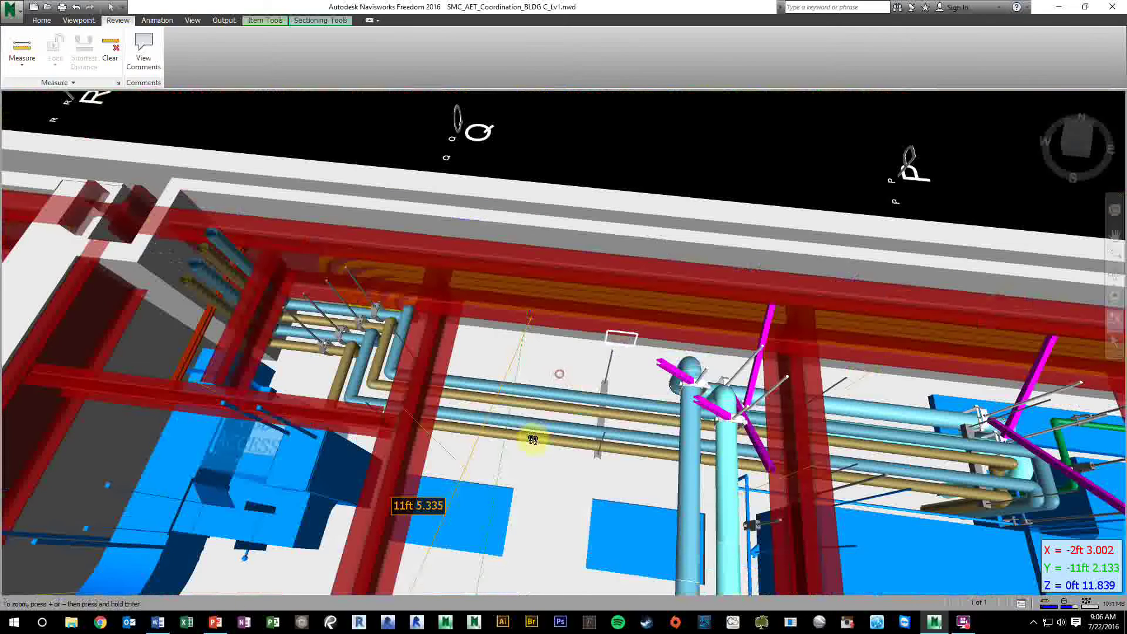
pyautogui.moveTo(533, 439)
pyautogui.mouseDown(button='middle')
pyautogui.moveTo(528, 454)
pyautogui.moveTo(523, 421)
pyautogui.mouseUp(button='middle')
pyautogui.moveTo(524, 423)
pyautogui.mouseDown()
pyautogui.moveTo(526, 461)
pyautogui.moveTo(584, 423)
pyautogui.moveTo(616, 429)
pyautogui.moveTo(567, 418)
pyautogui.mouseUp()
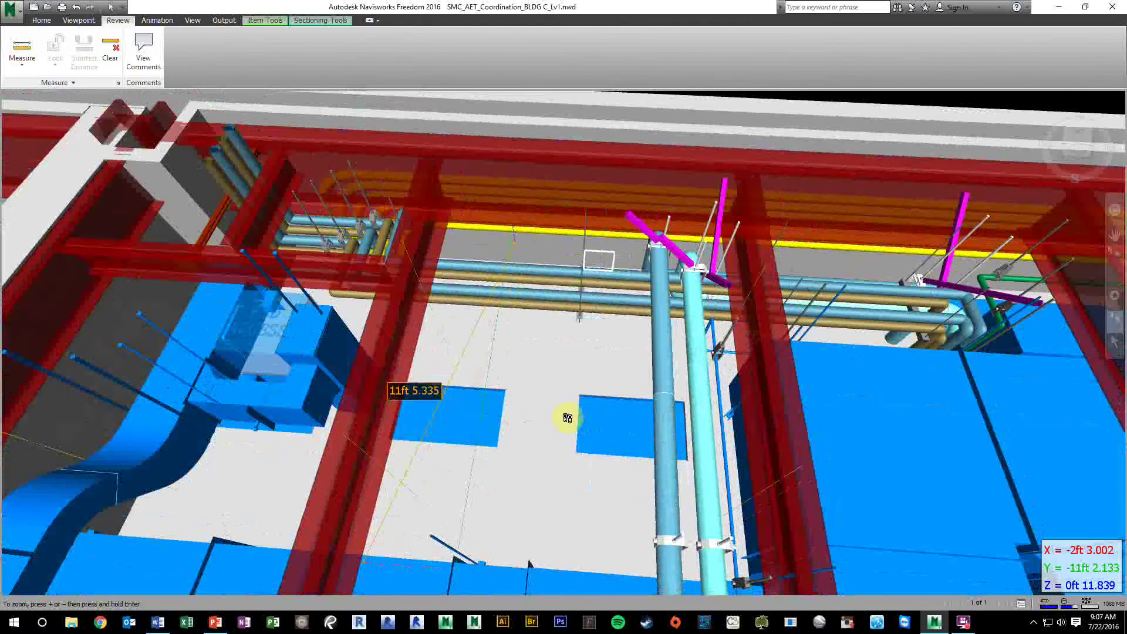
pyautogui.click(37, 70)
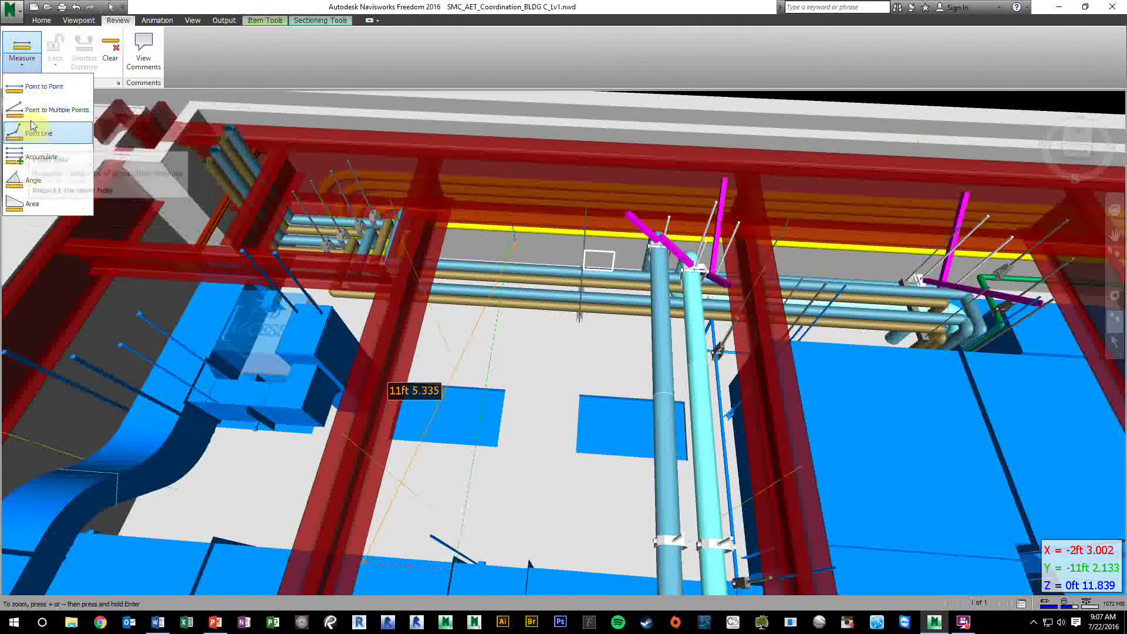
# Step: Accumulate distances along the pipes and beams to a 41ft 3.488 total, then clear all measurements
pyautogui.click(41, 156)
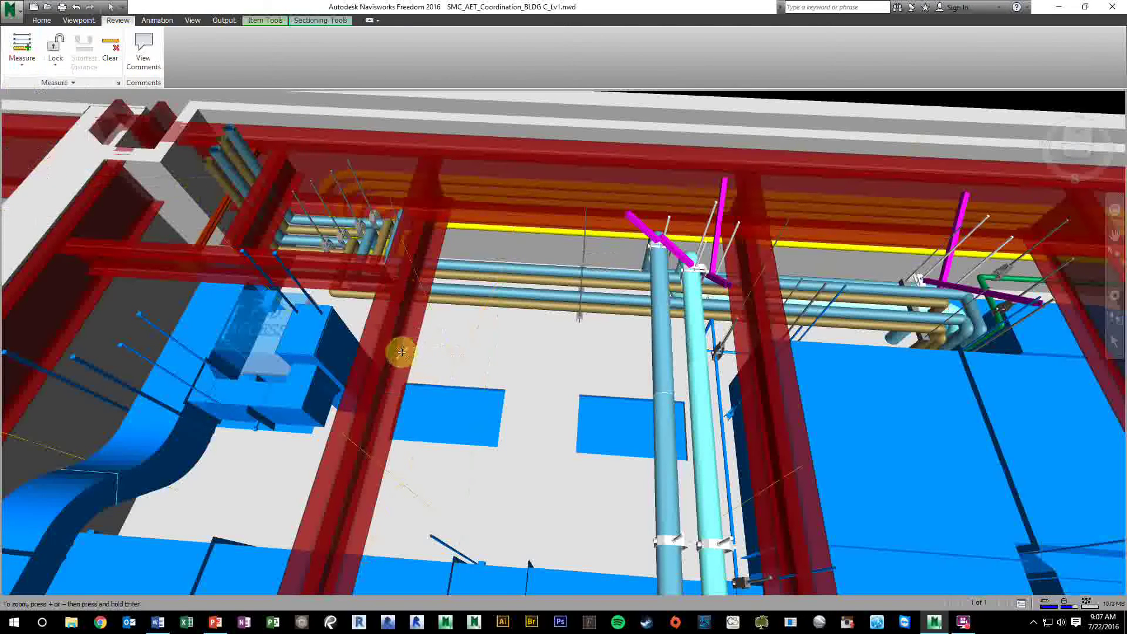
pyautogui.click(759, 388)
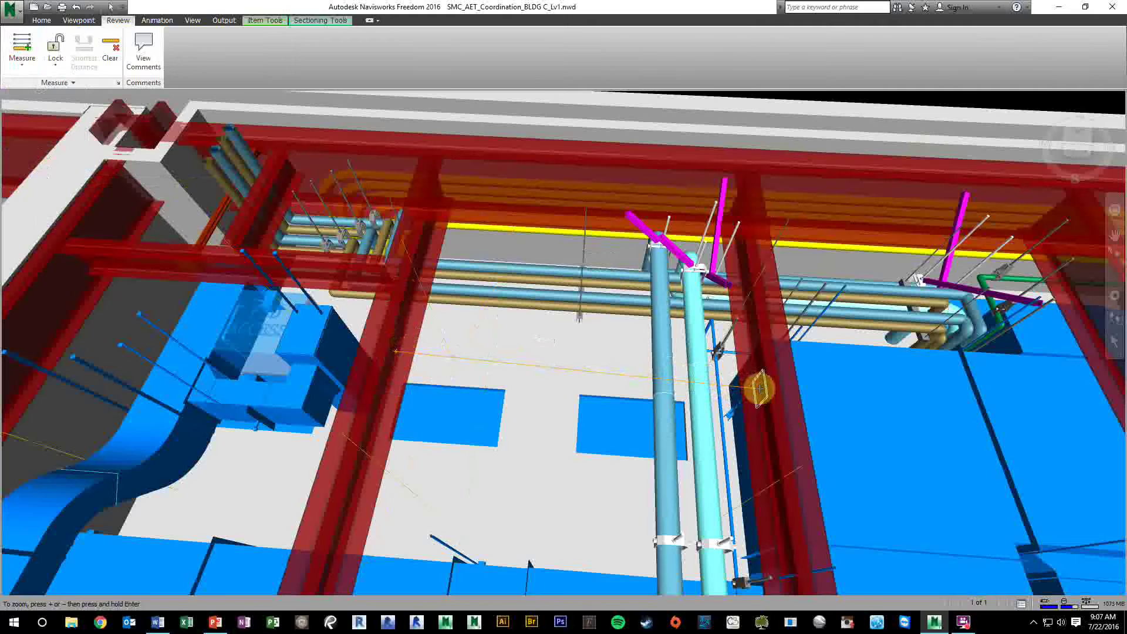
pyautogui.click(547, 312)
pyautogui.click(422, 302)
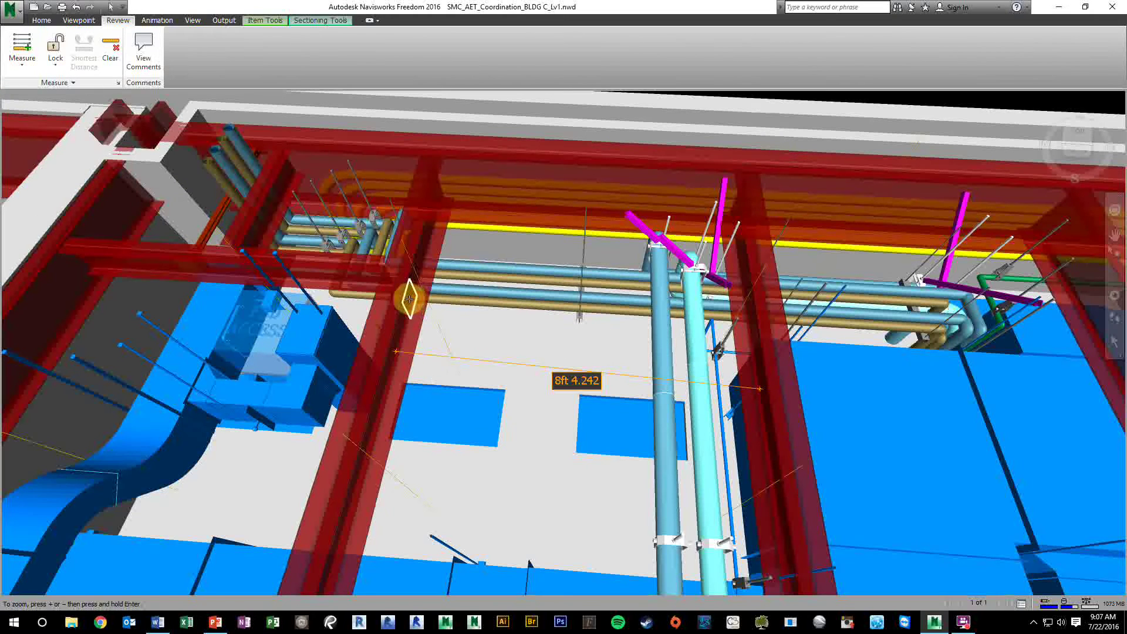
pyautogui.click(737, 224)
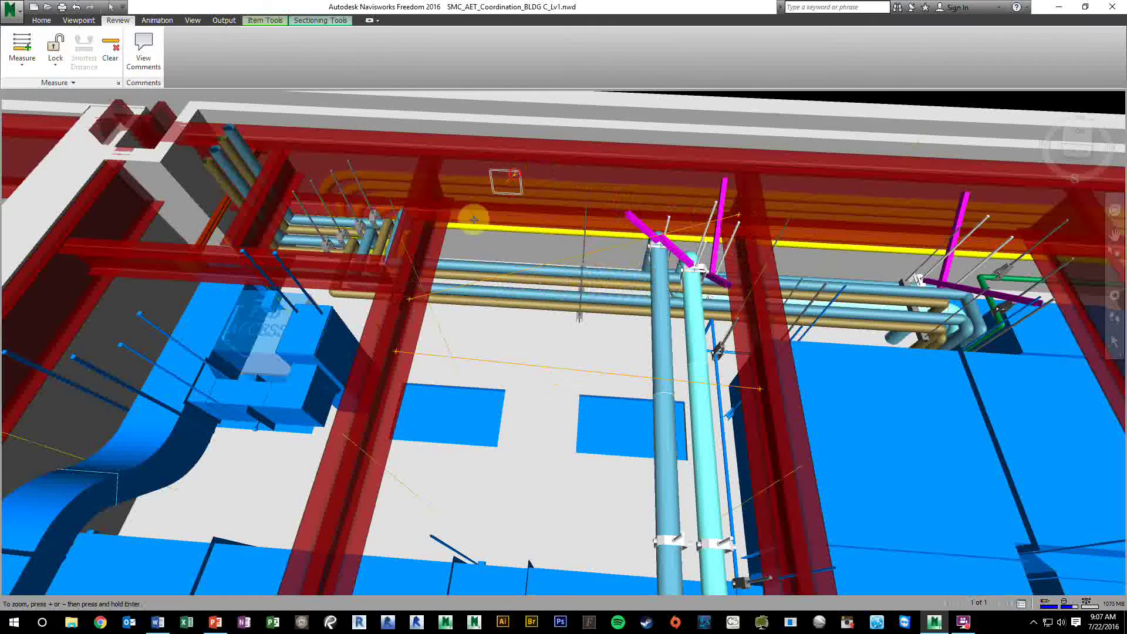
pyautogui.click(391, 565)
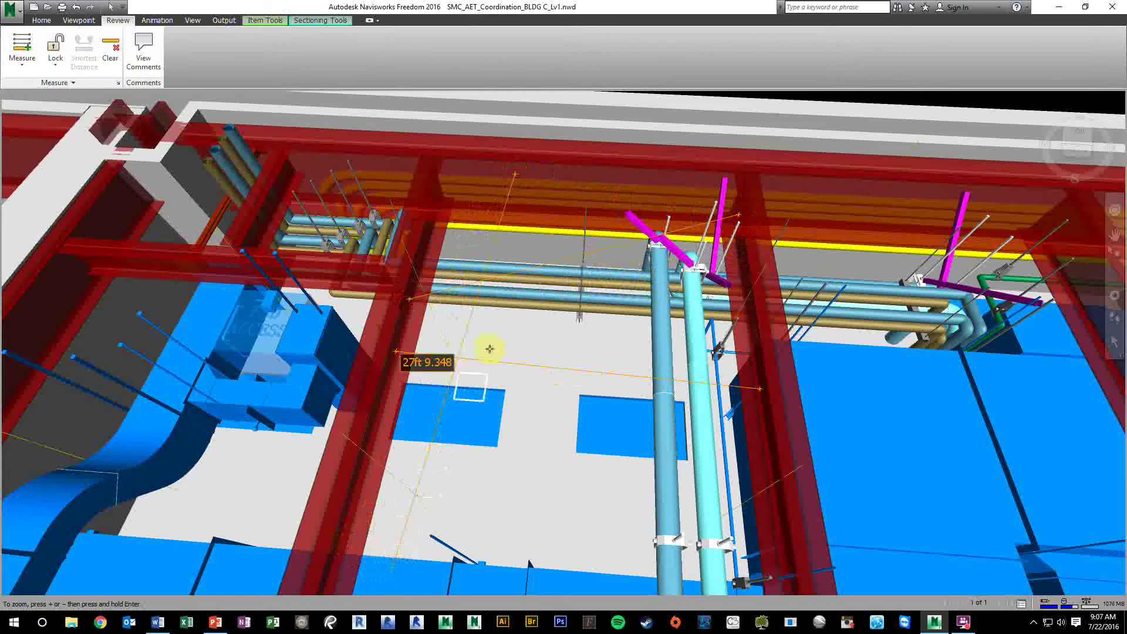
pyautogui.click(557, 188)
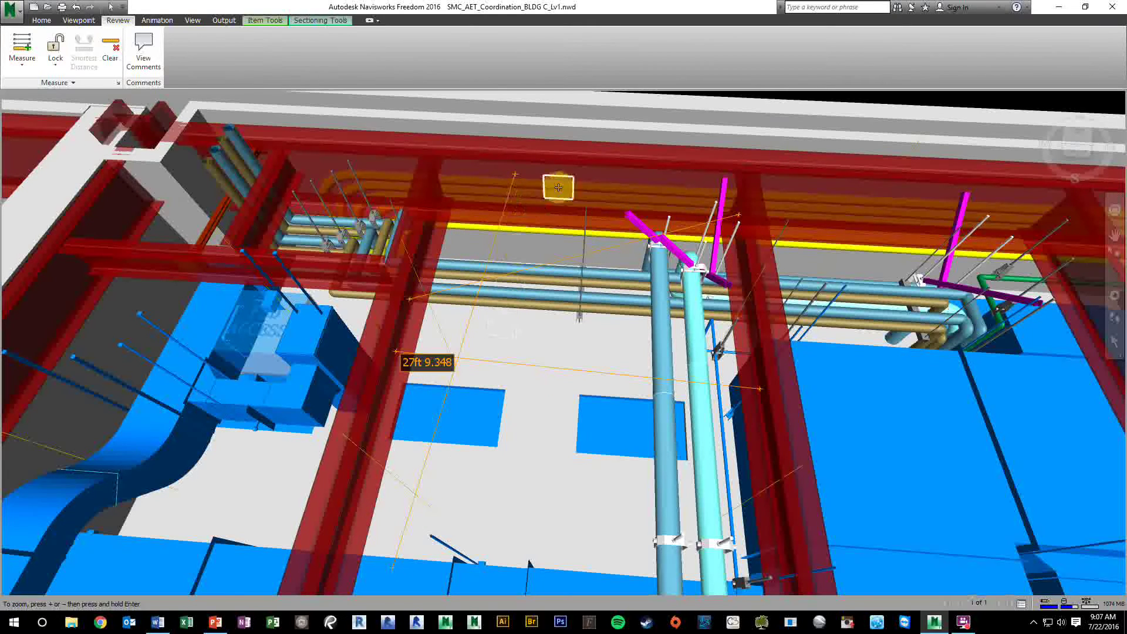
pyautogui.click(1067, 266)
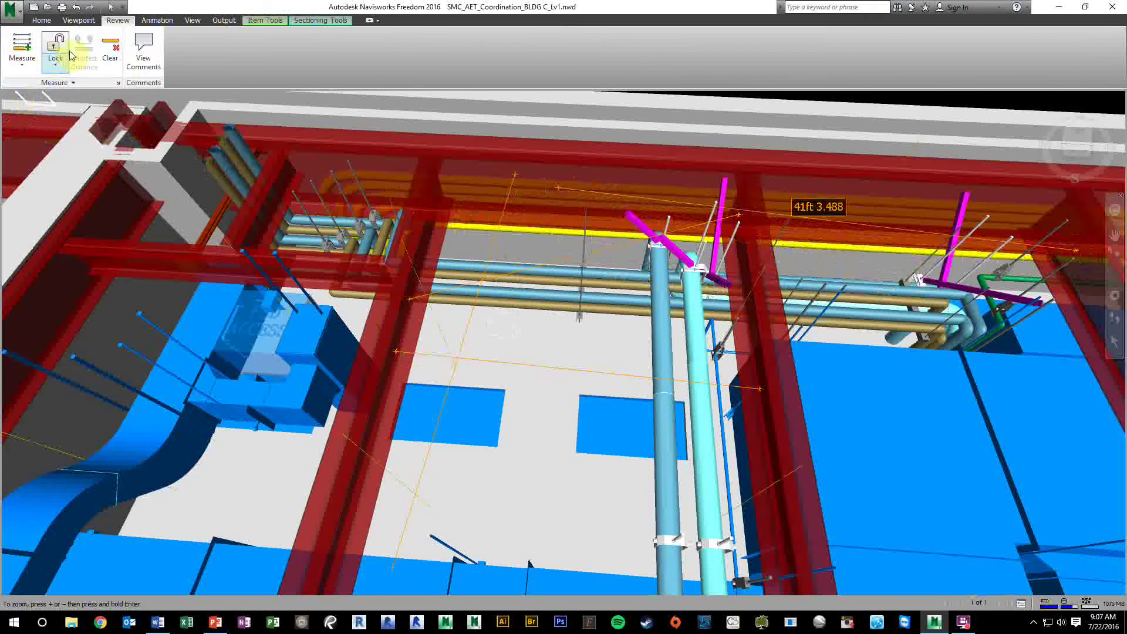
pyautogui.click(109, 64)
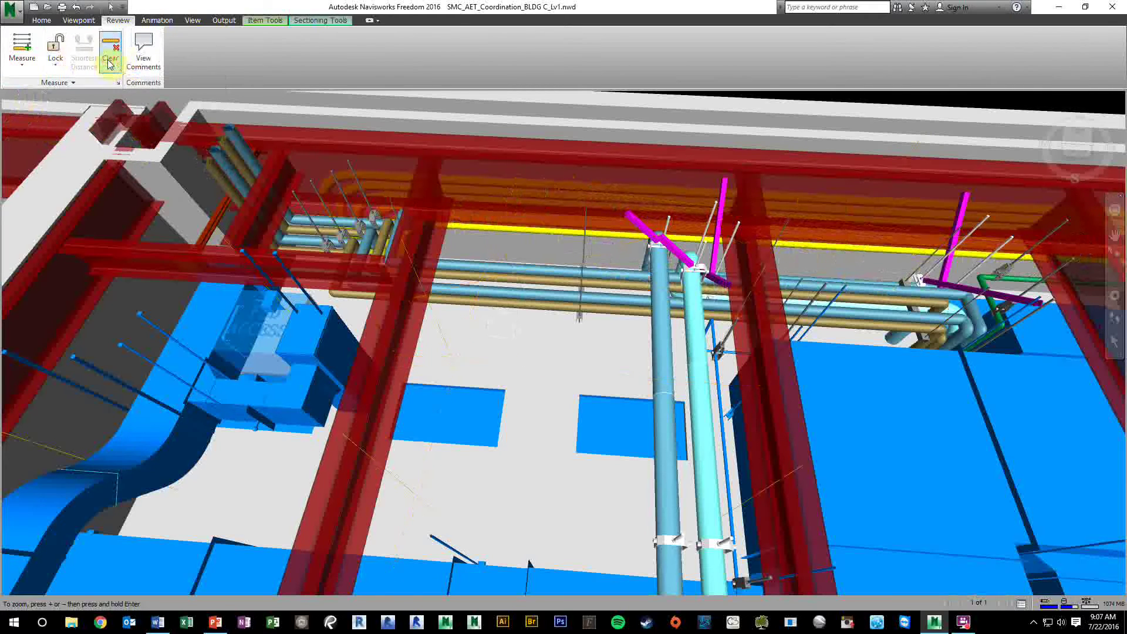
# Step: Measure Point to Multiple Points from the beam edge: 9ft 4.412, 10ft 8.119, 12ft 9.056, 1ft 11.141
pyautogui.click(21, 59)
pyautogui.click(27, 107)
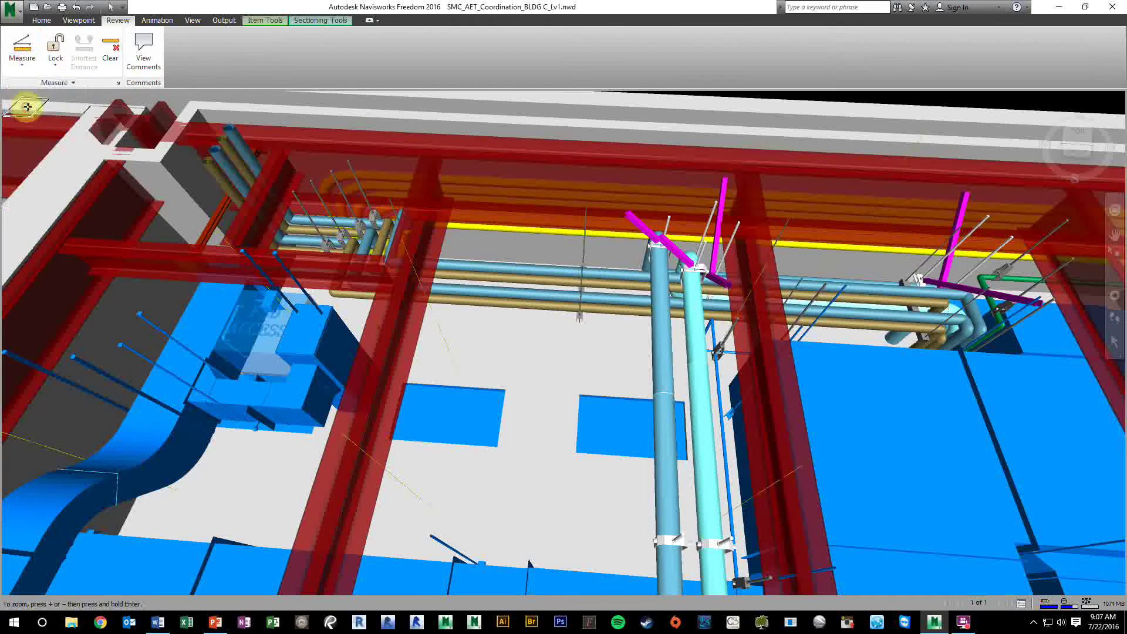
pyautogui.click(432, 226)
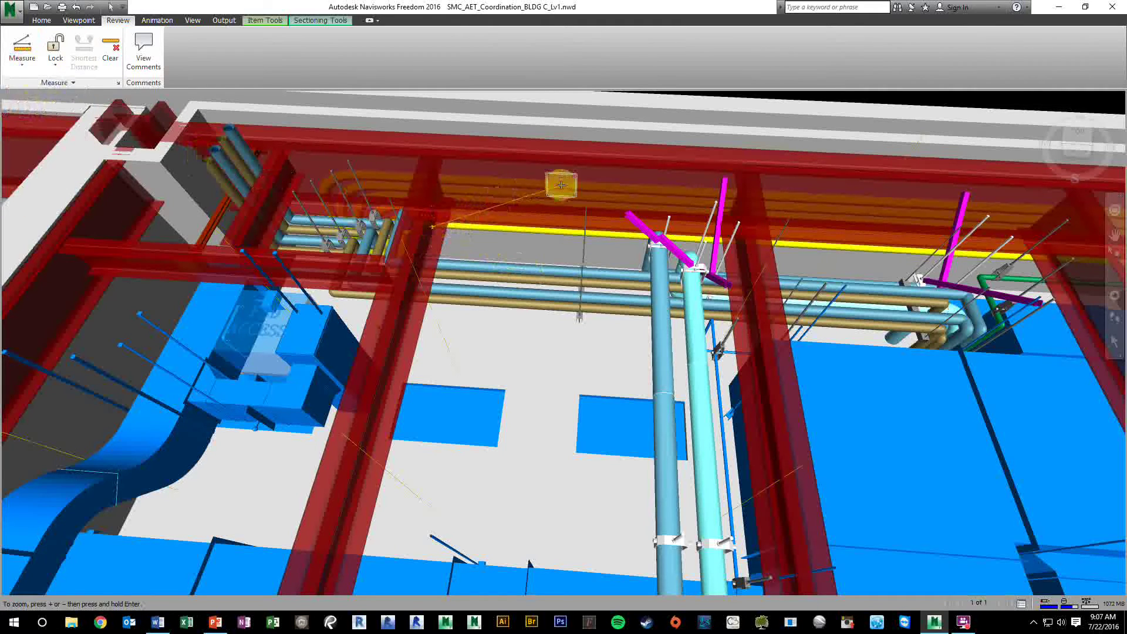
pyautogui.click(757, 384)
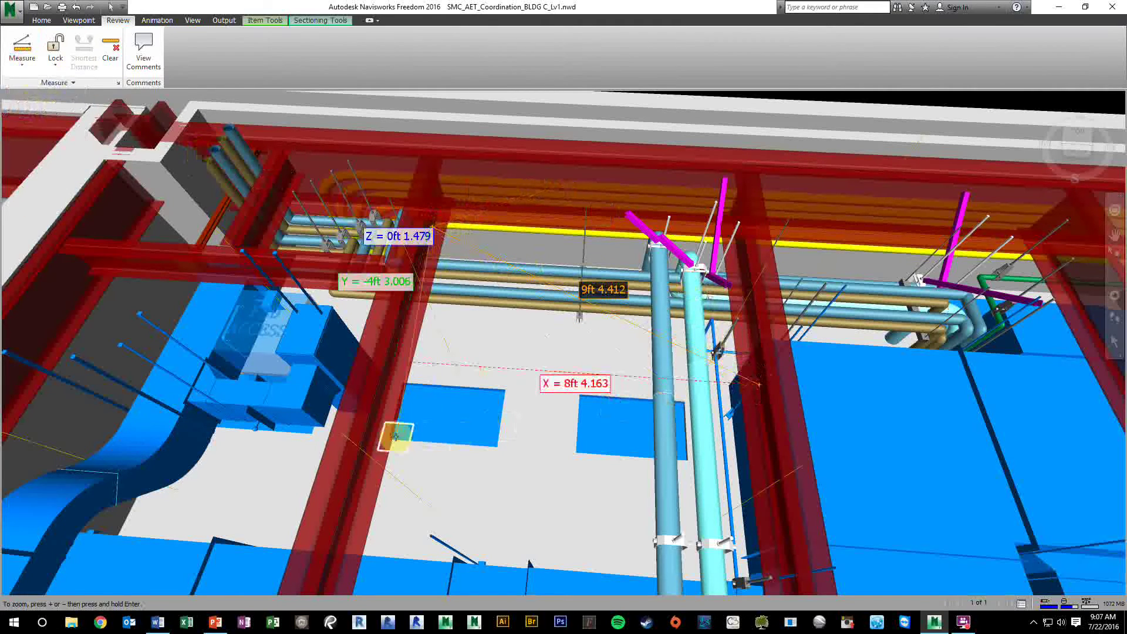
pyautogui.click(772, 493)
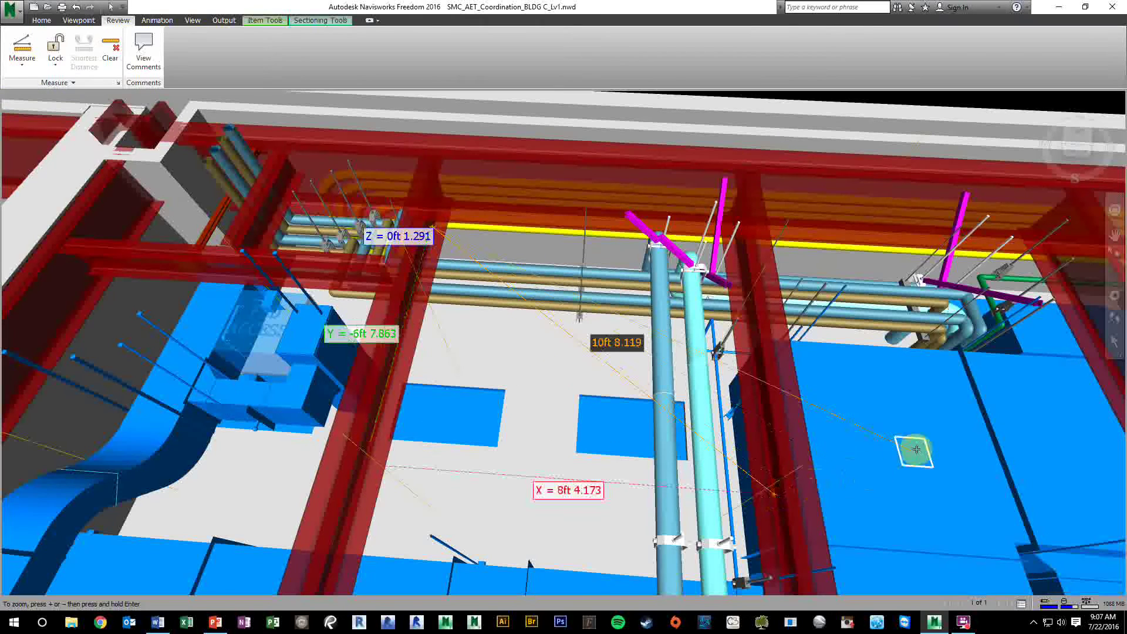
pyautogui.click(916, 449)
pyautogui.click(873, 219)
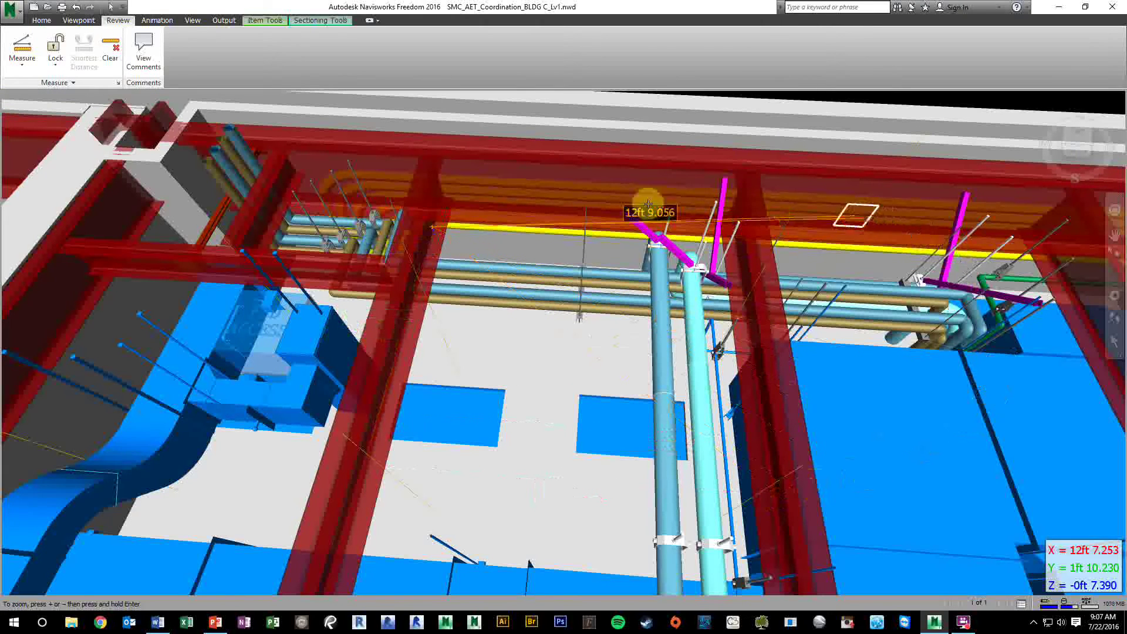
pyautogui.click(456, 171)
pyautogui.click(28, 67)
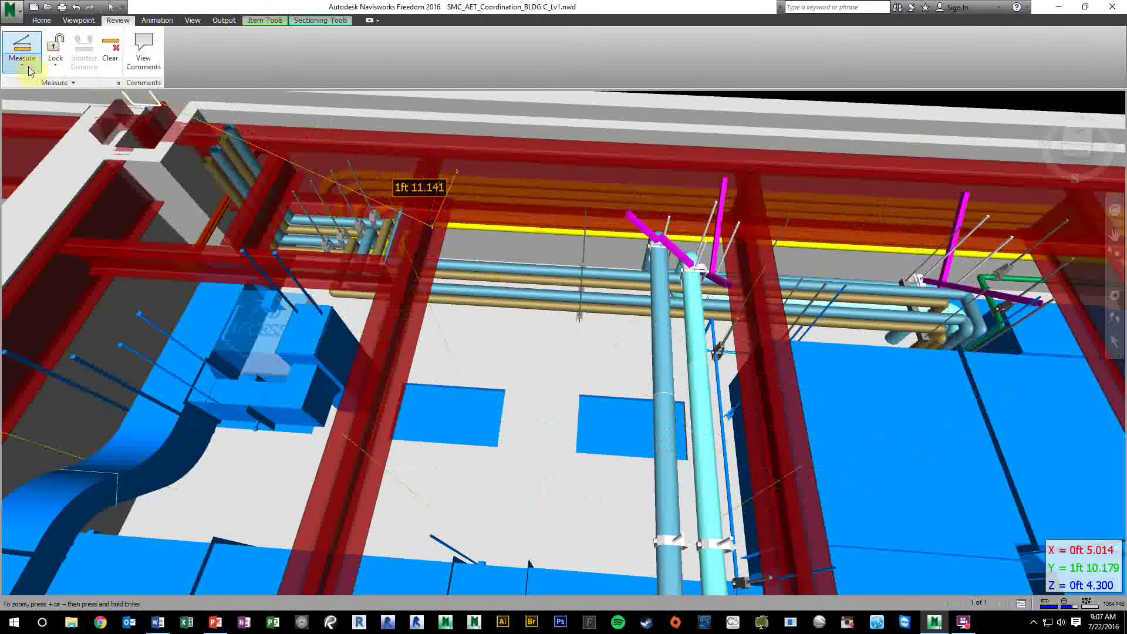
pyautogui.click(17, 73)
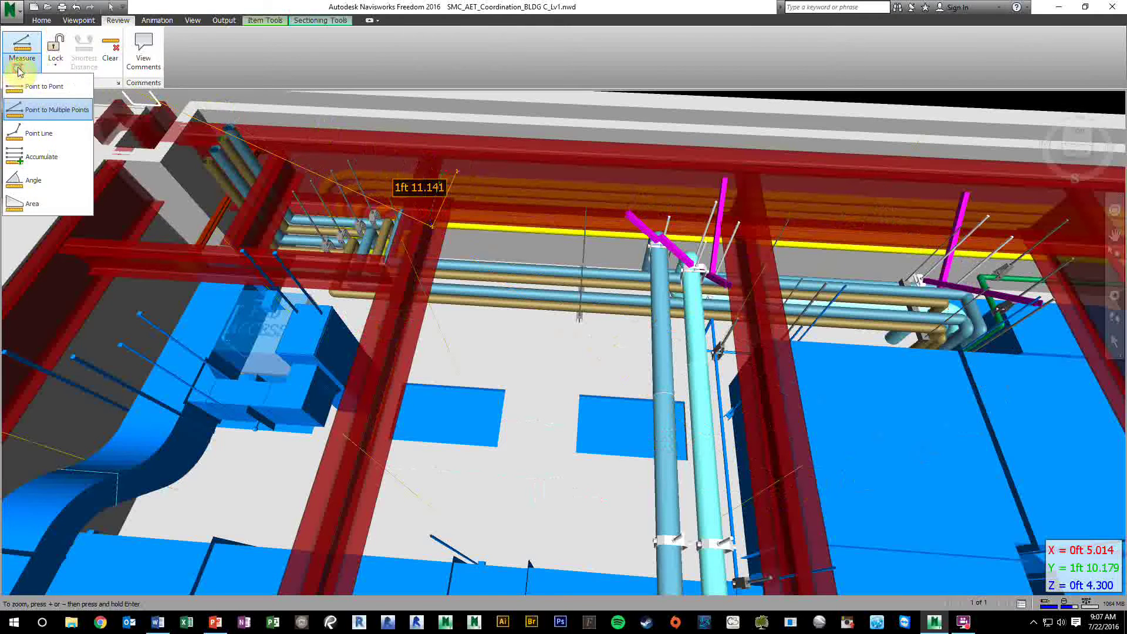
# Step: Chain multi-point distances across the beams and pipes, ending with a 30ft 1.955 segment
pyautogui.click(35, 117)
pyautogui.click(397, 358)
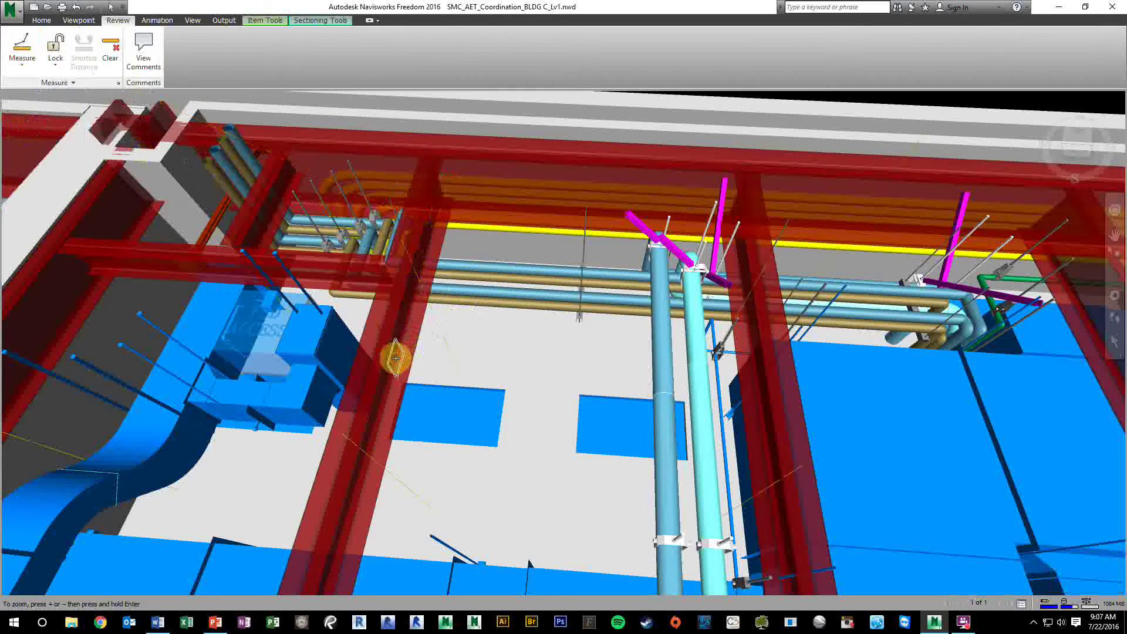
pyautogui.click(573, 176)
pyautogui.click(750, 339)
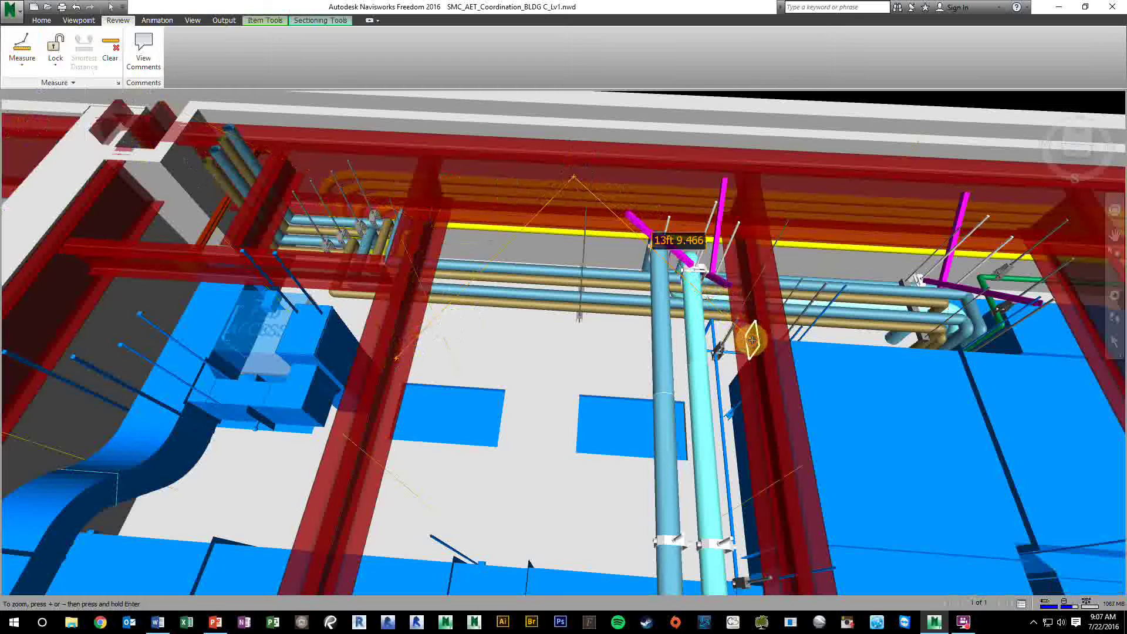
pyautogui.click(341, 495)
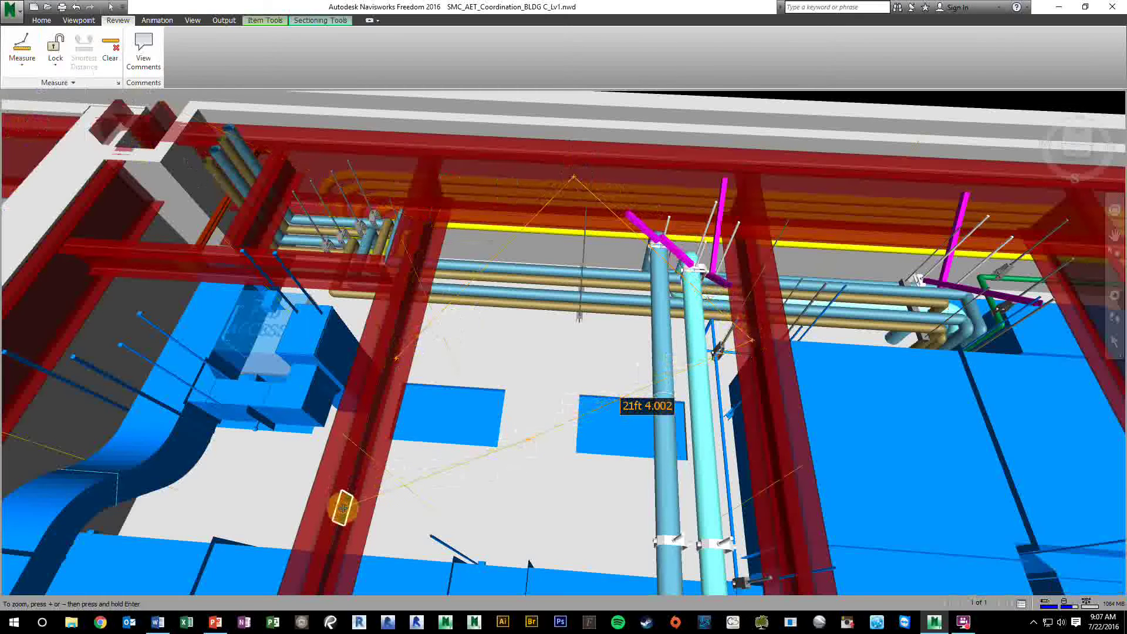
pyautogui.click(399, 577)
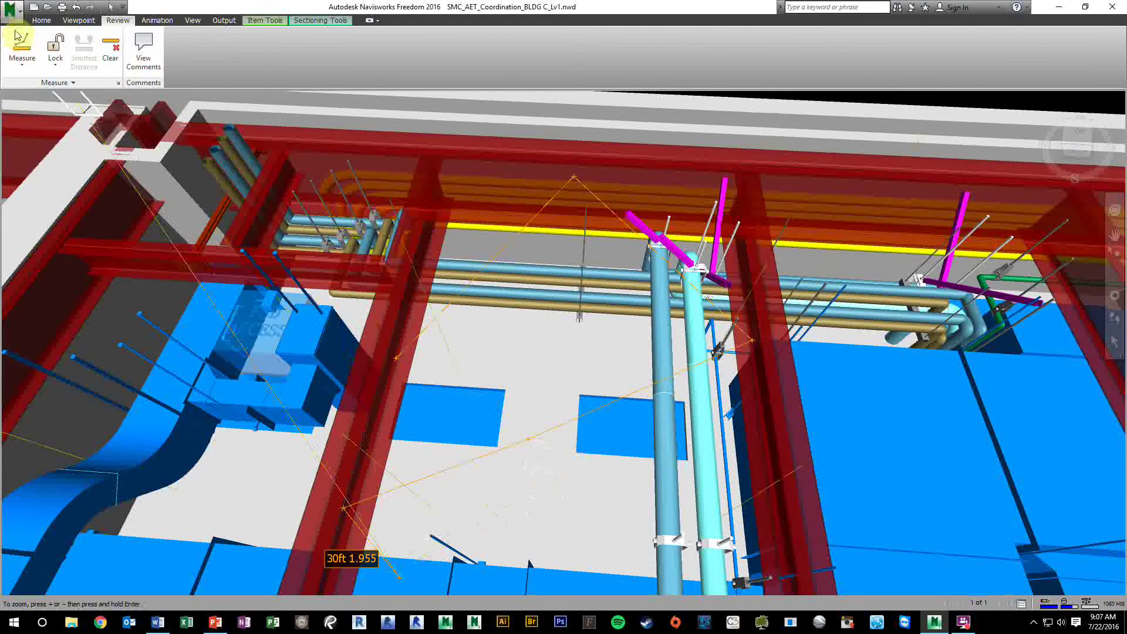
pyautogui.click(23, 61)
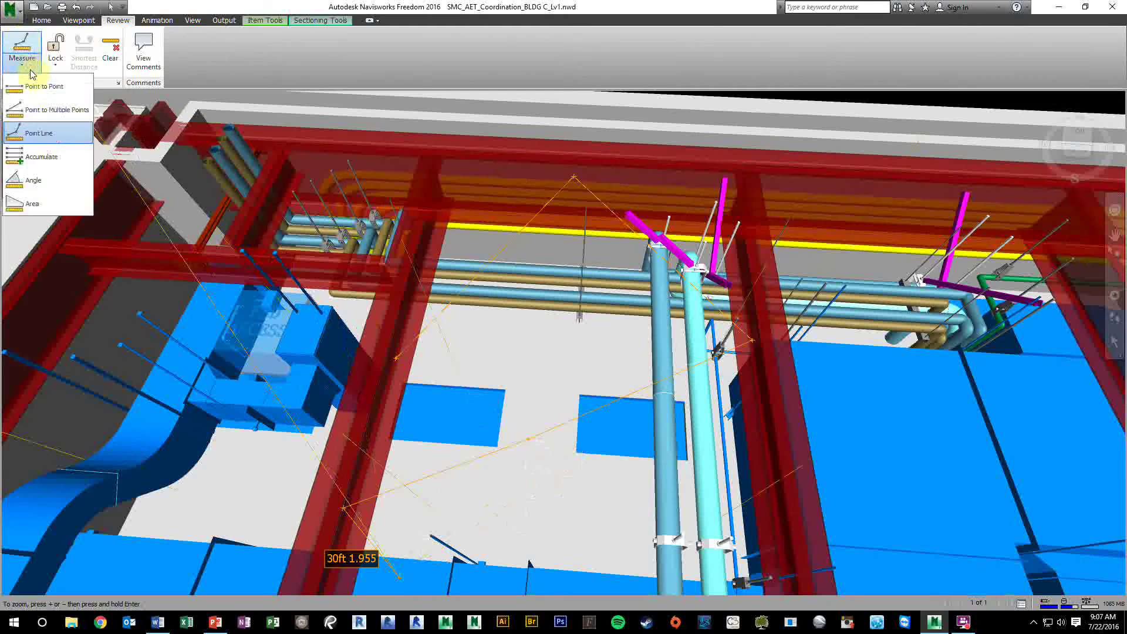
# Step: Measure the area outlined by six corner points across the beams and floor, then clear it
pyautogui.click(32, 203)
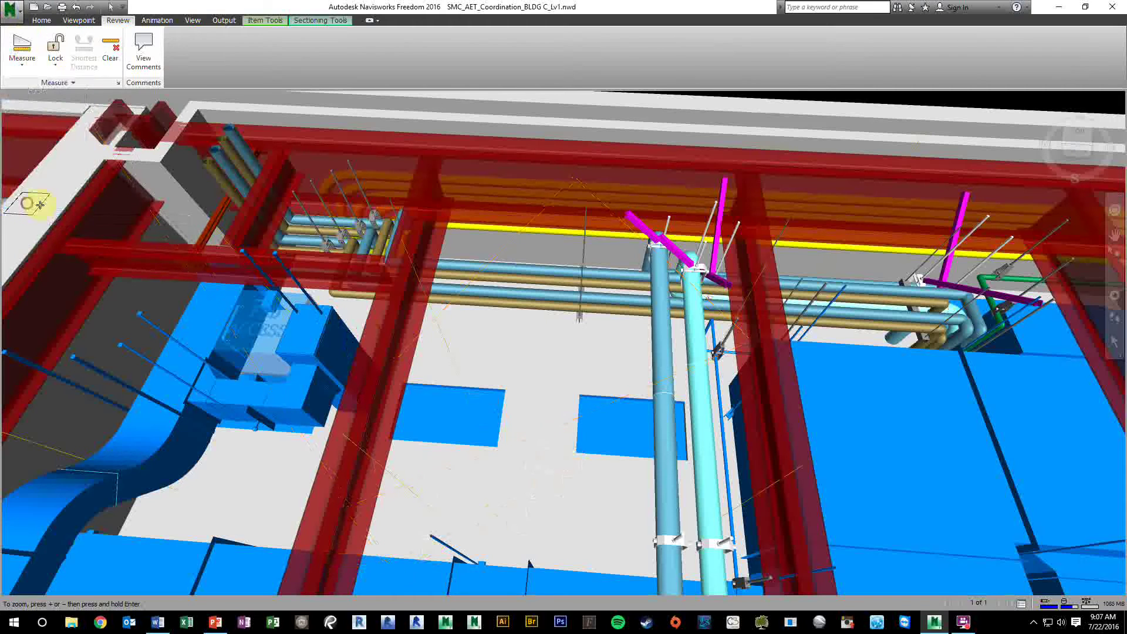
pyautogui.click(399, 332)
pyautogui.click(547, 189)
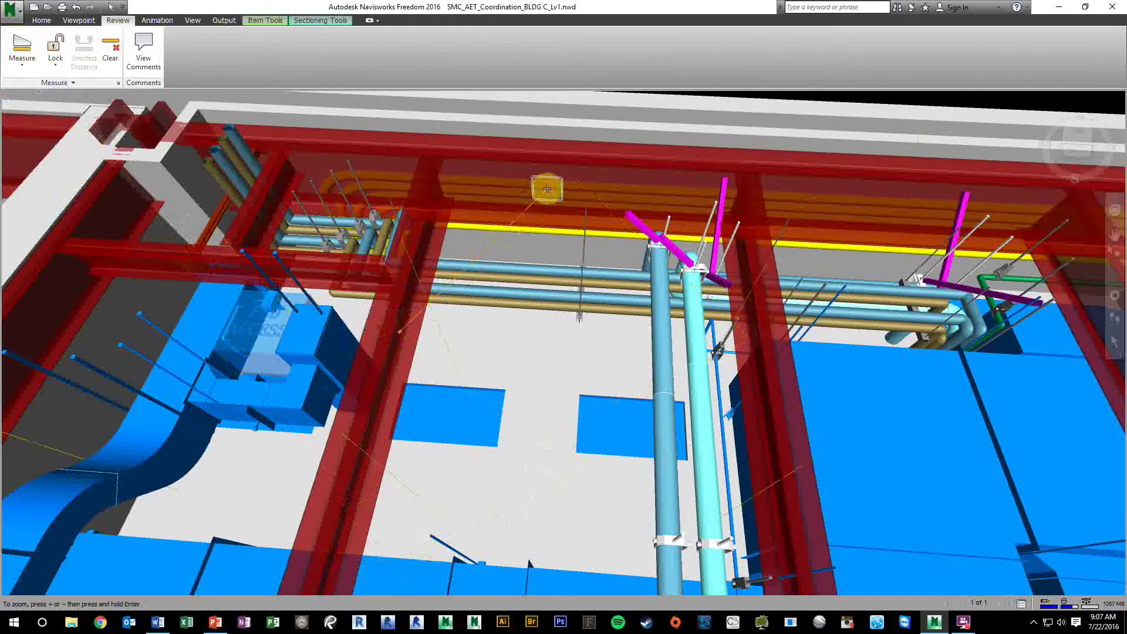
pyautogui.click(745, 326)
pyautogui.click(485, 578)
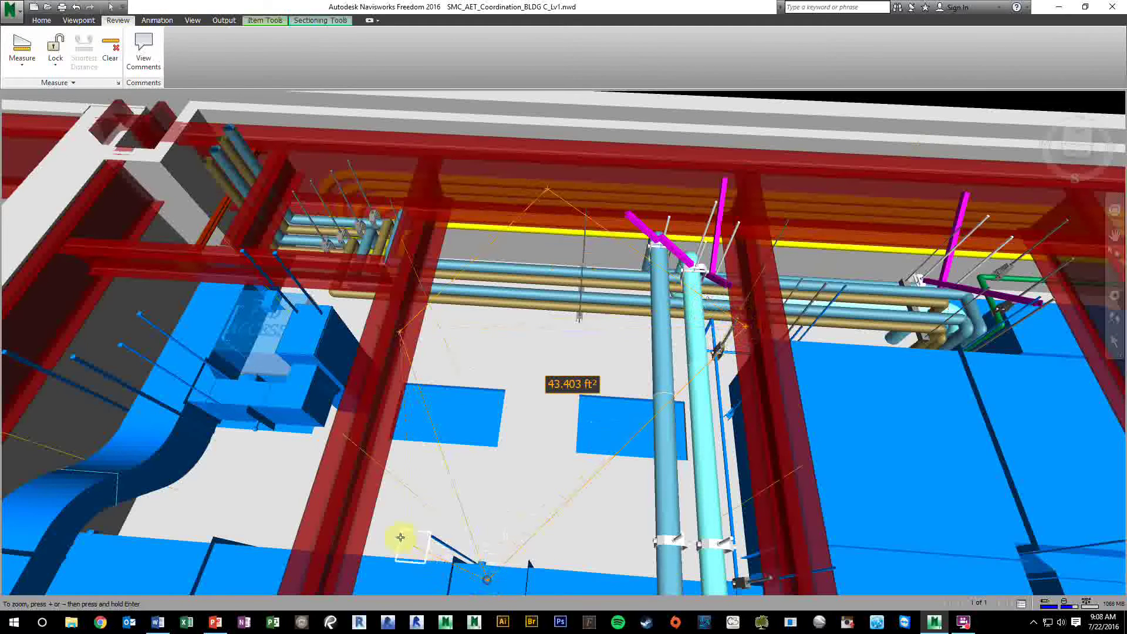
pyautogui.click(354, 510)
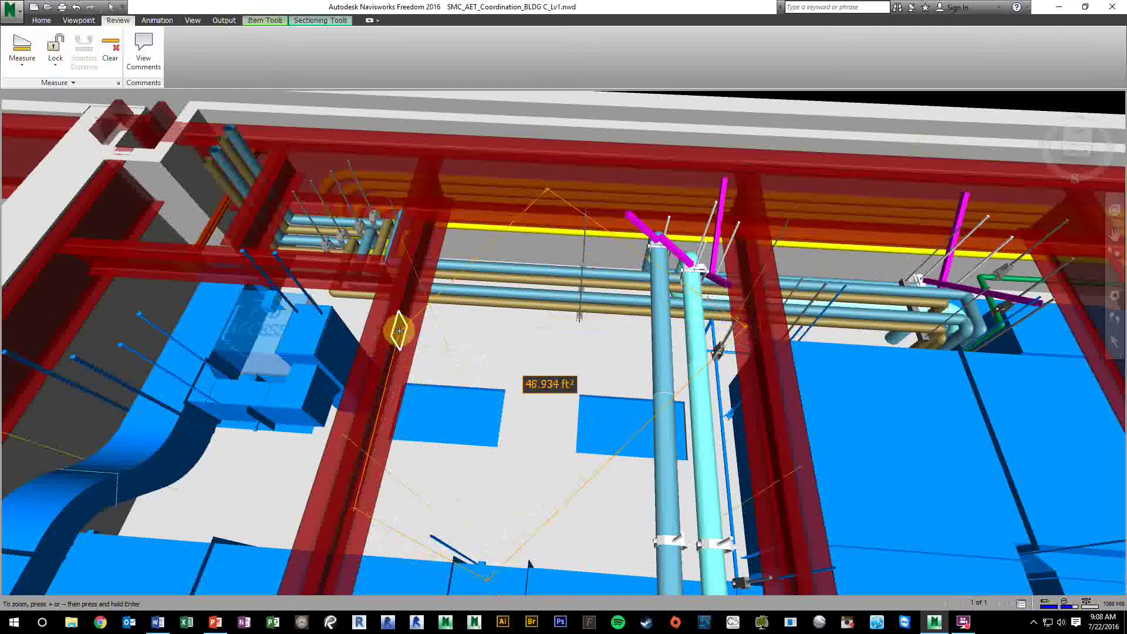
pyautogui.click(399, 331)
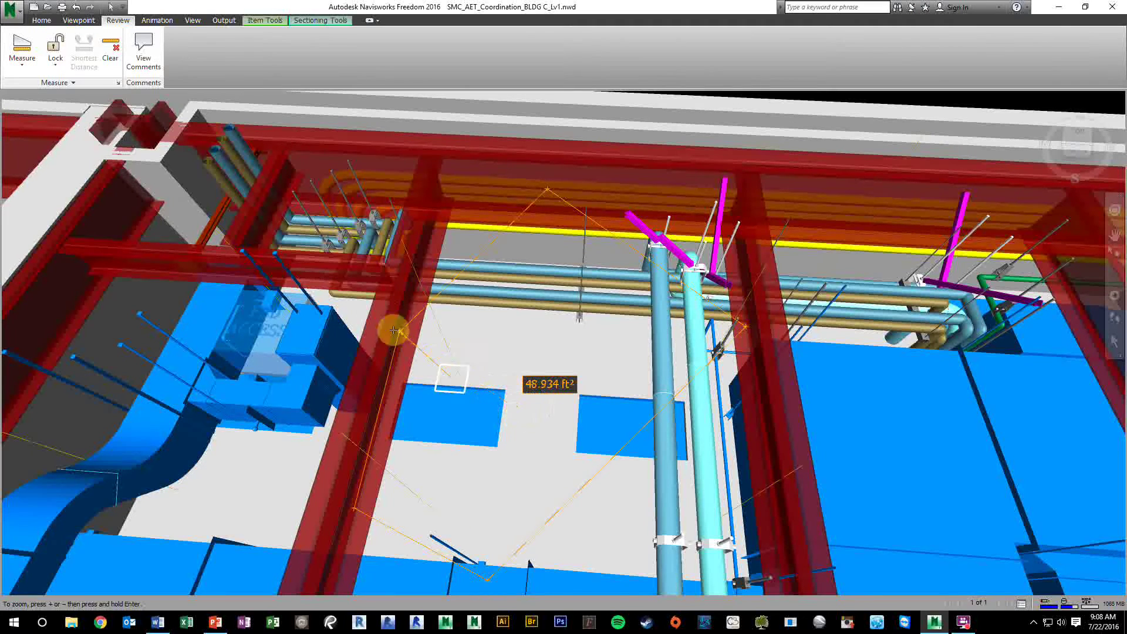
pyautogui.click(23, 67)
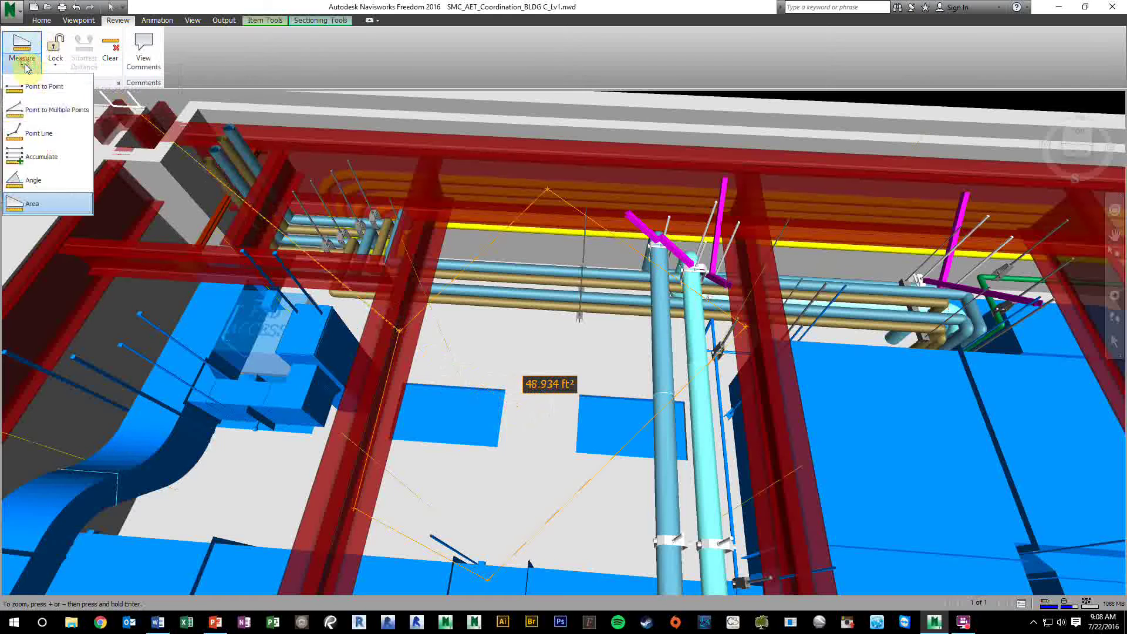
pyautogui.click(115, 56)
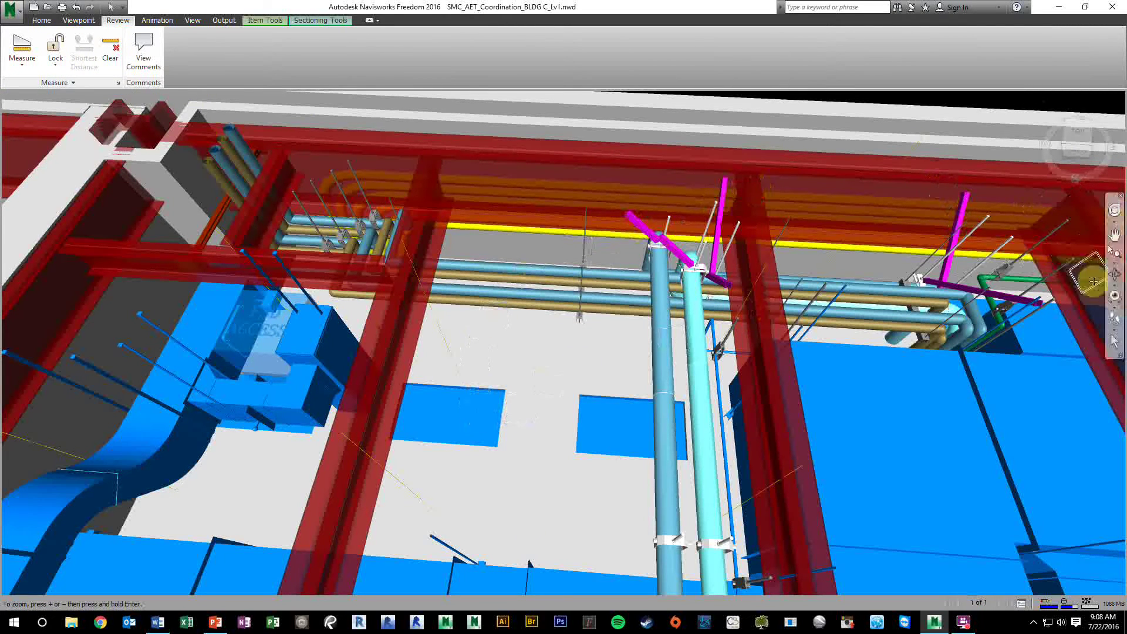
# Step: Switch to a navigation mode and move the view back through the building
pyautogui.click(1114, 317)
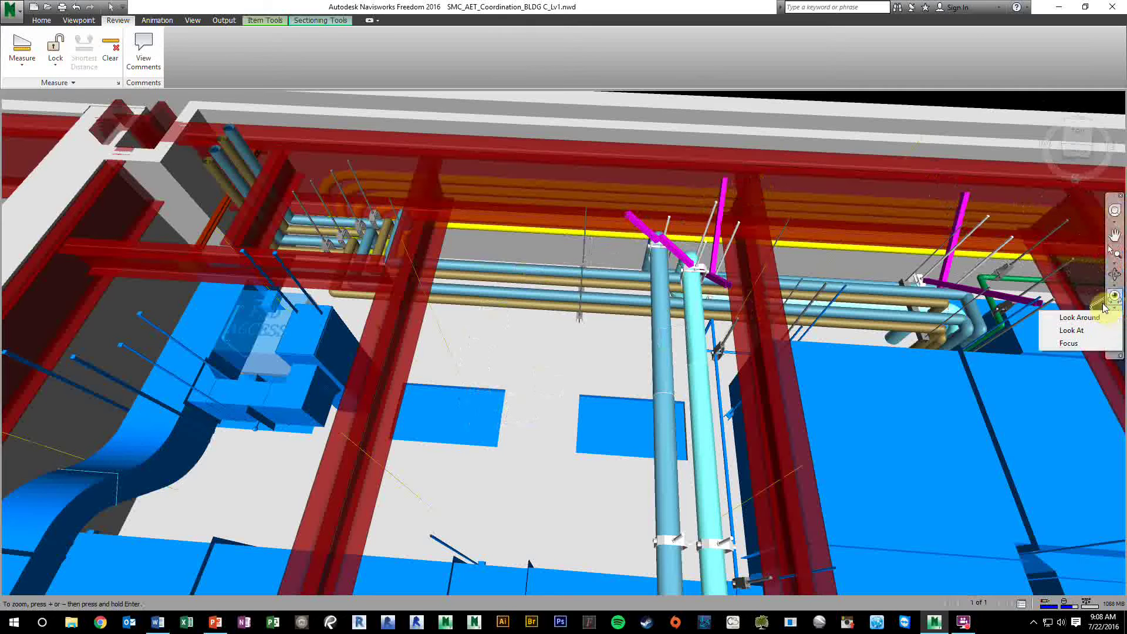
pyautogui.press('Escape')
pyautogui.click(1115, 321)
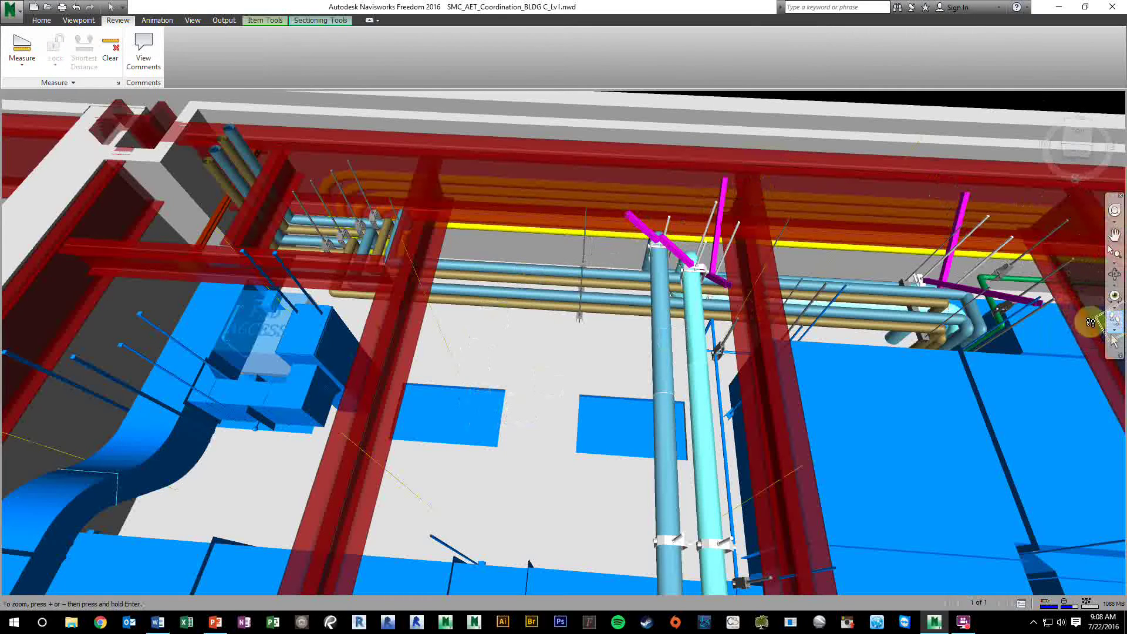
pyautogui.moveTo(636, 249); pyautogui.dragTo(493, 277)
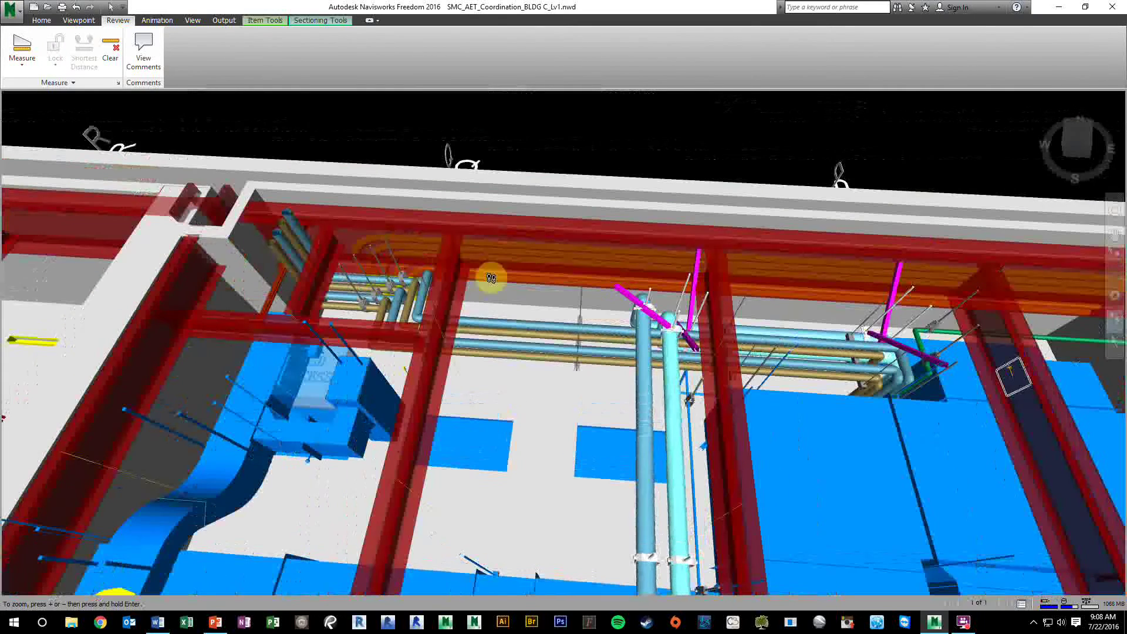
pyautogui.moveTo(399, 337); pyautogui.dragTo(470, 240)
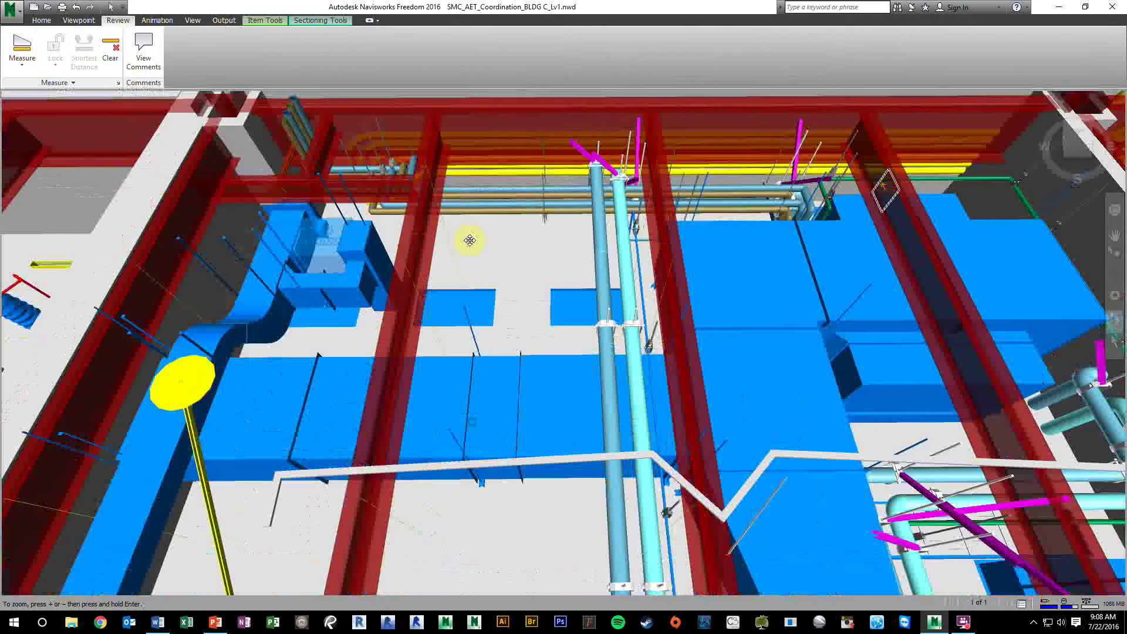
pyautogui.moveTo(469, 240); pyautogui.dragTo(530, 366)
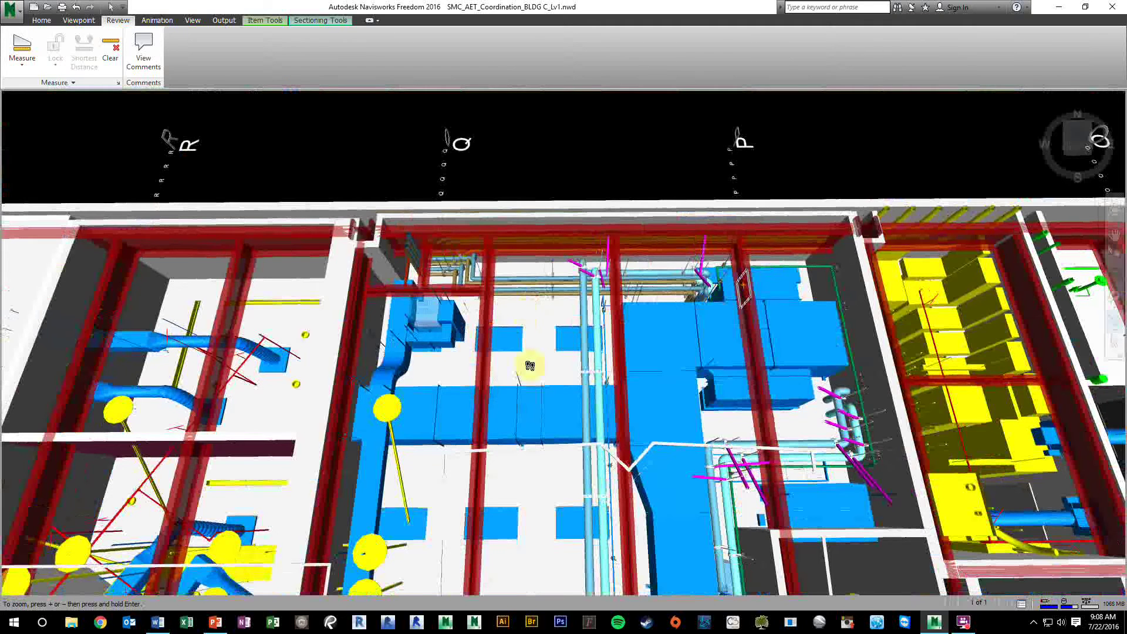
pyautogui.moveTo(530, 366); pyautogui.dragTo(527, 140, button='middle')
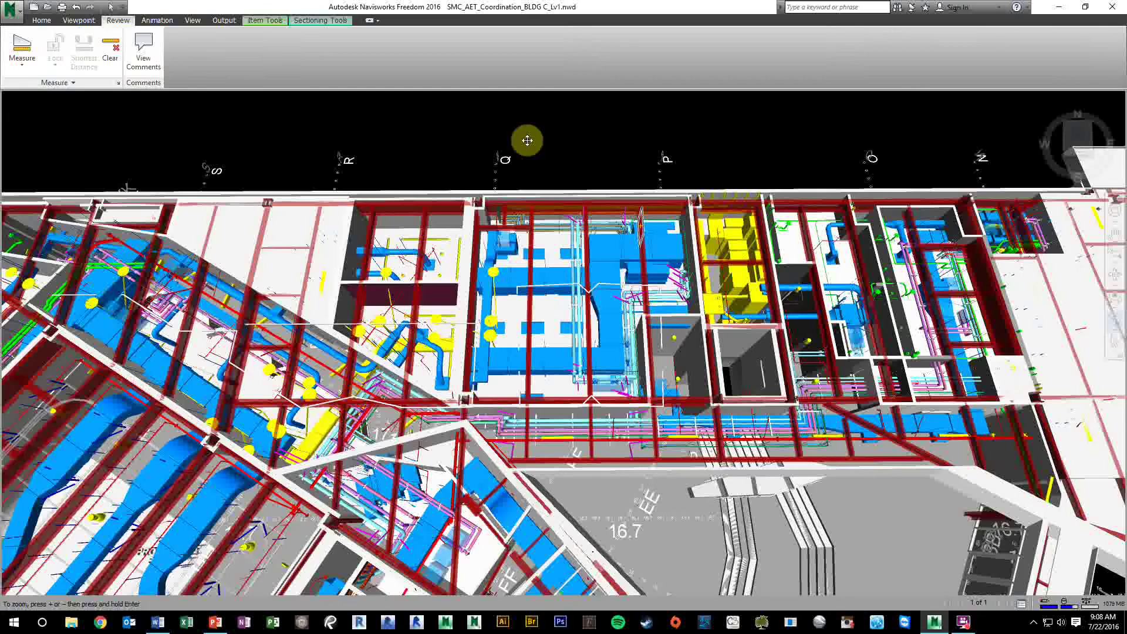
pyautogui.scroll(-5, 527, 141)
pyautogui.scroll(3, 311, 308)
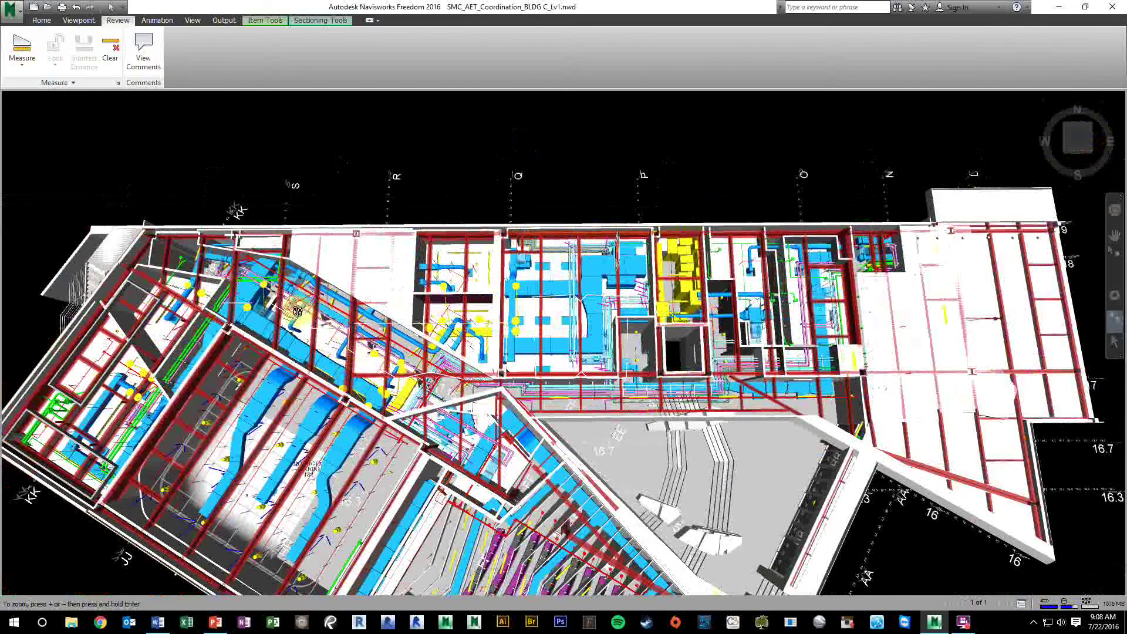
pyautogui.scroll(1, 297, 311)
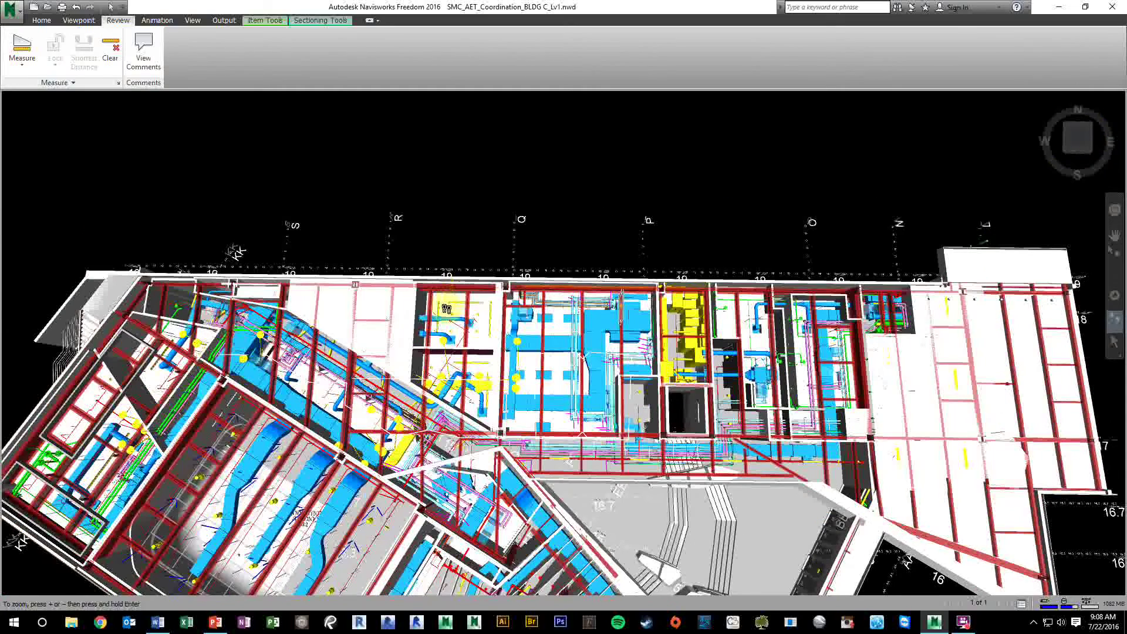
# Step: Orbit and zoom to frame the two blue ducts running between the red beams
pyautogui.keyDown('shift'); pyautogui.moveTo(321, 520); pyautogui.dragTo(174, 515, button='middle'); pyautogui.keyUp('shift')
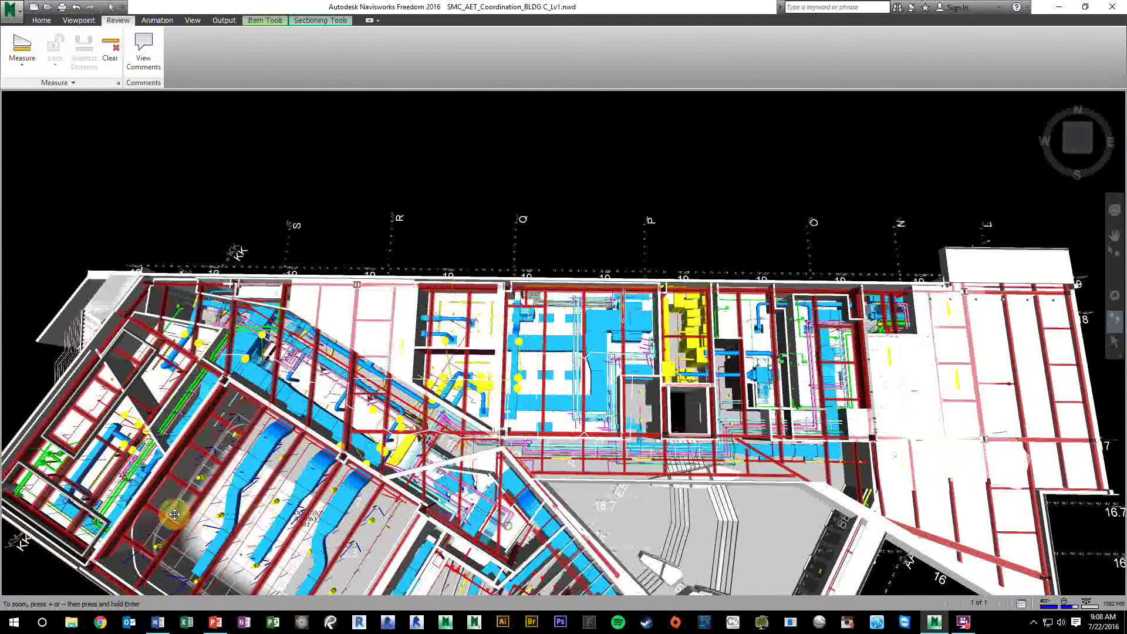
pyautogui.keyDown('shift'); pyautogui.moveTo(175, 515); pyautogui.dragTo(463, 477, button='middle'); pyautogui.keyUp('shift')
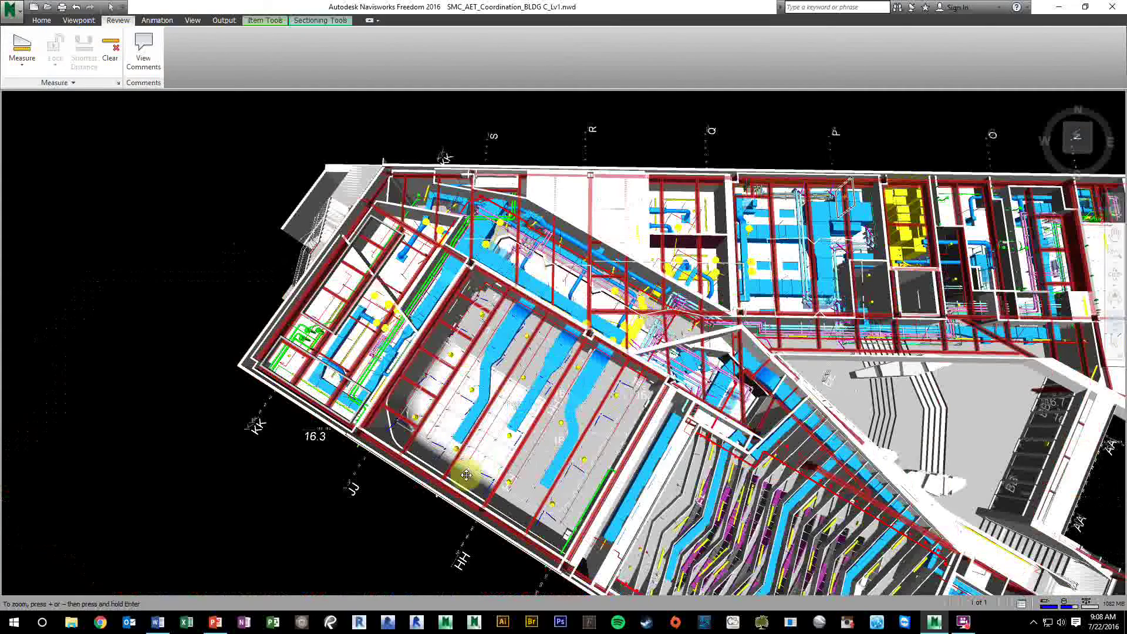
pyautogui.scroll(5, 466, 474)
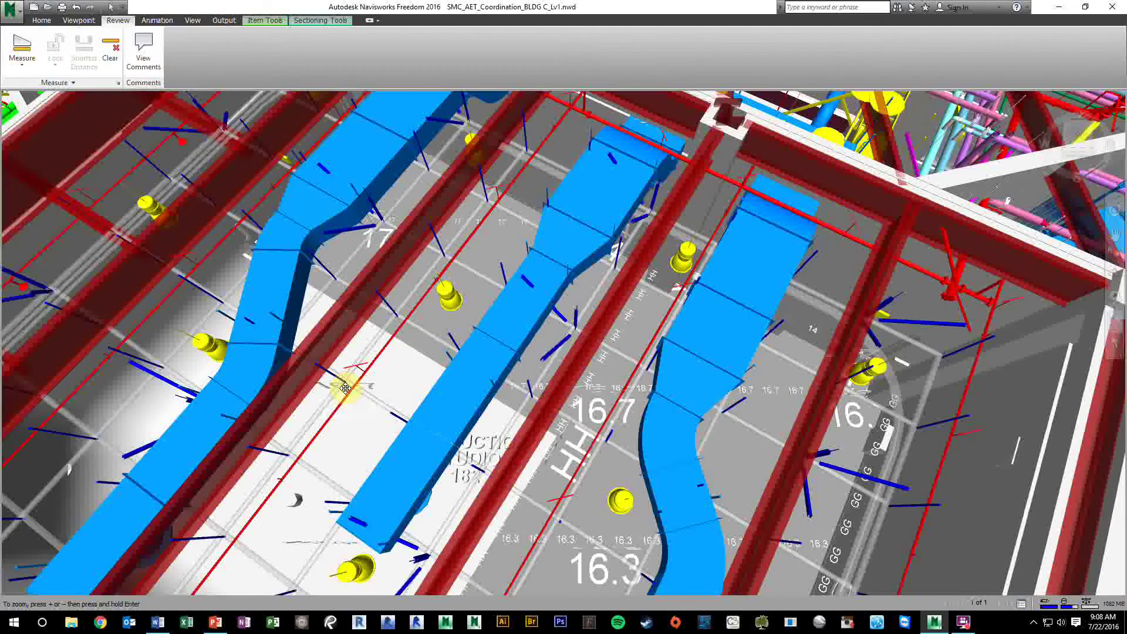
pyautogui.moveTo(345, 388)
pyautogui.keyDown('shift'); pyautogui.mouseDown(button='middle')
pyautogui.moveTo(432, 429)
pyautogui.moveTo(559, 362)
pyautogui.moveTo(578, 314)
pyautogui.moveTo(652, 333)
pyautogui.moveTo(617, 340)
pyautogui.mouseUp(button='middle'); pyautogui.keyUp('shift')
pyautogui.moveTo(528, 351)
pyautogui.keyDown('shift'); pyautogui.mouseDown(button='middle')
pyautogui.moveTo(382, 338)
pyautogui.moveTo(428, 302)
pyautogui.moveTo(342, 315)
pyautogui.moveTo(889, 92)
pyautogui.mouseUp(button='middle'); pyautogui.keyUp('shift')
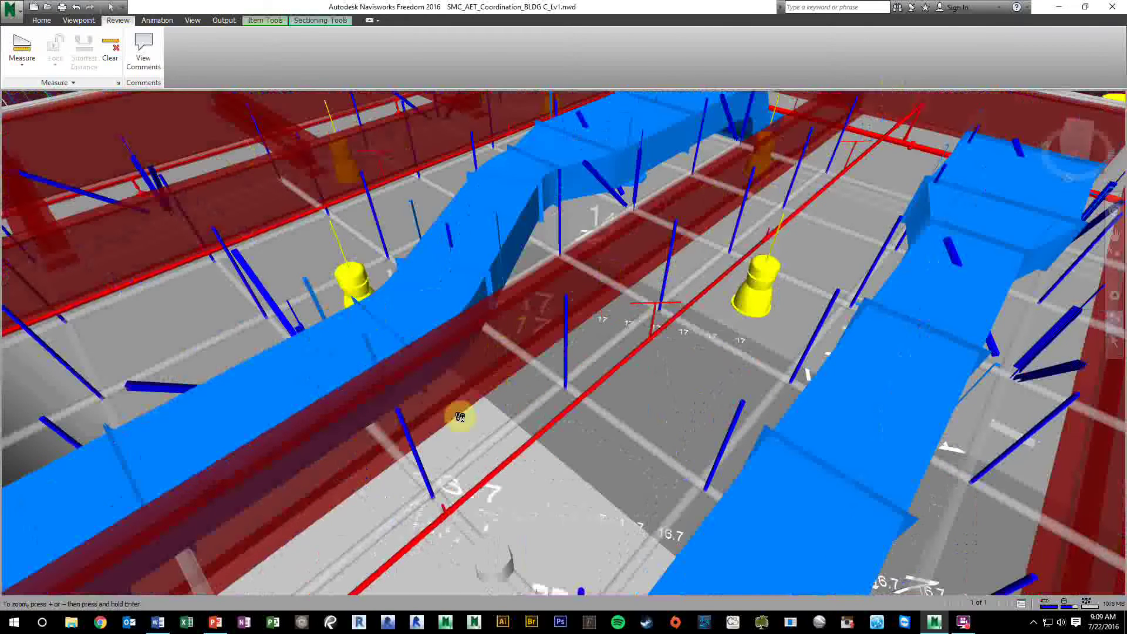
# Step: Measure a single 10ft 3.561 distance from the beam to the blue duct
pyautogui.click(21, 70)
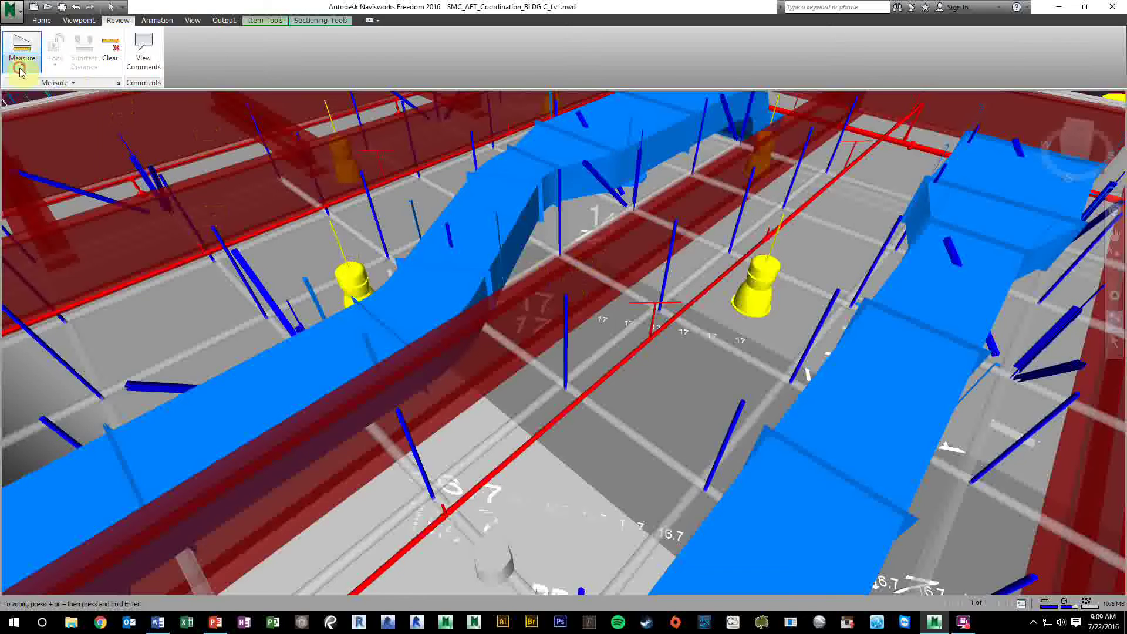
pyautogui.click(23, 83)
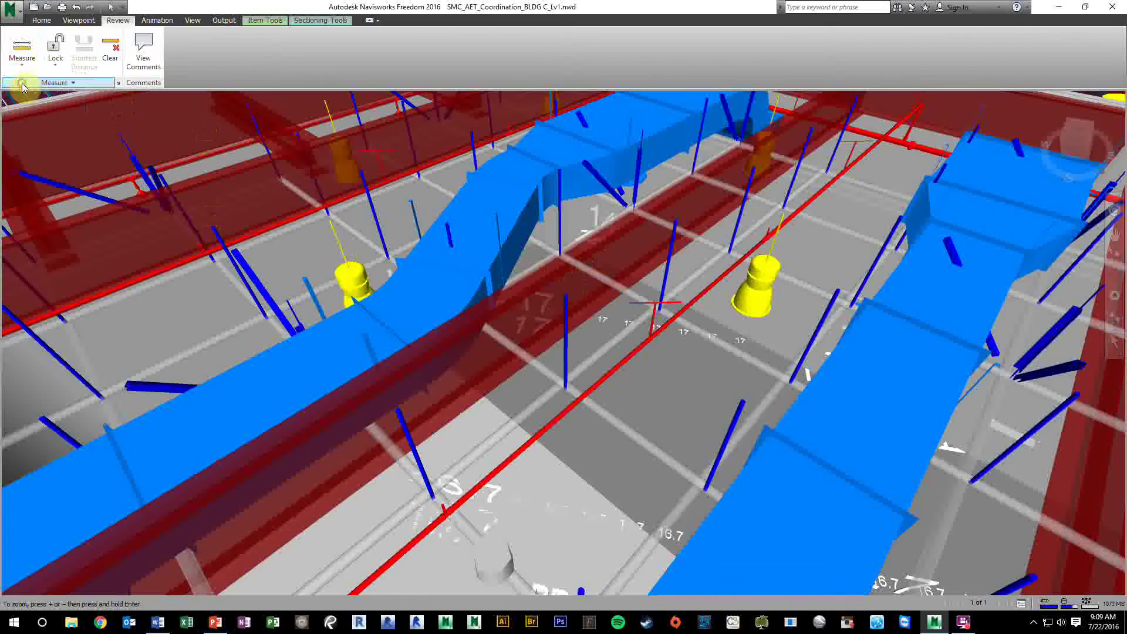
pyautogui.click(574, 287)
pyautogui.click(1076, 494)
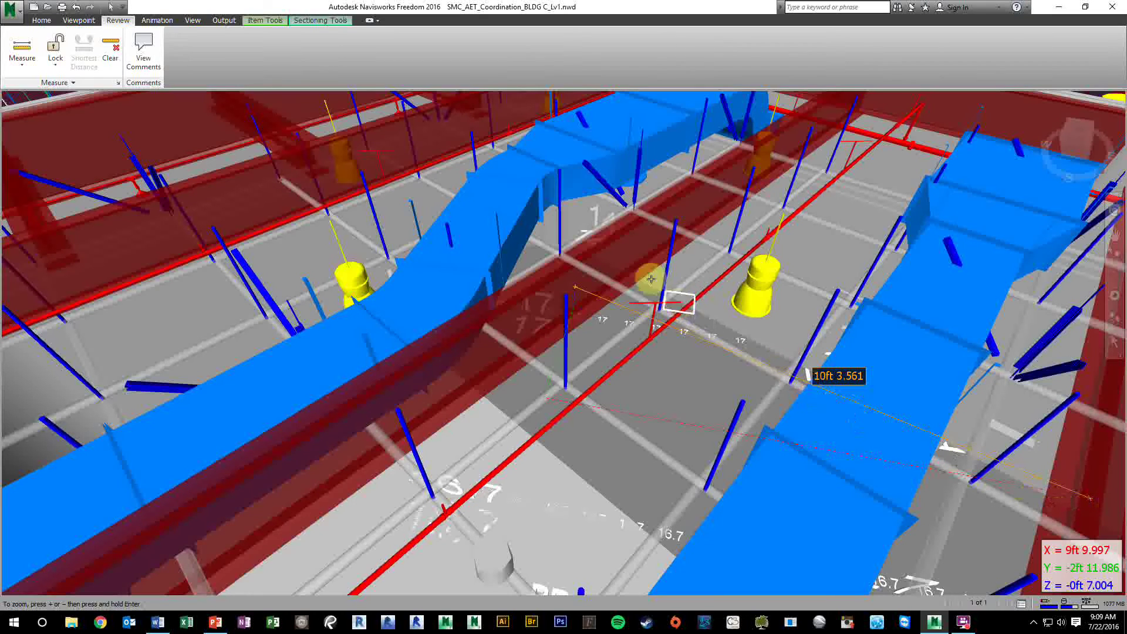
# Step: Leave measuring and orbit the model to inspect the distance's X, Y and Z components
pyautogui.press('Escape')
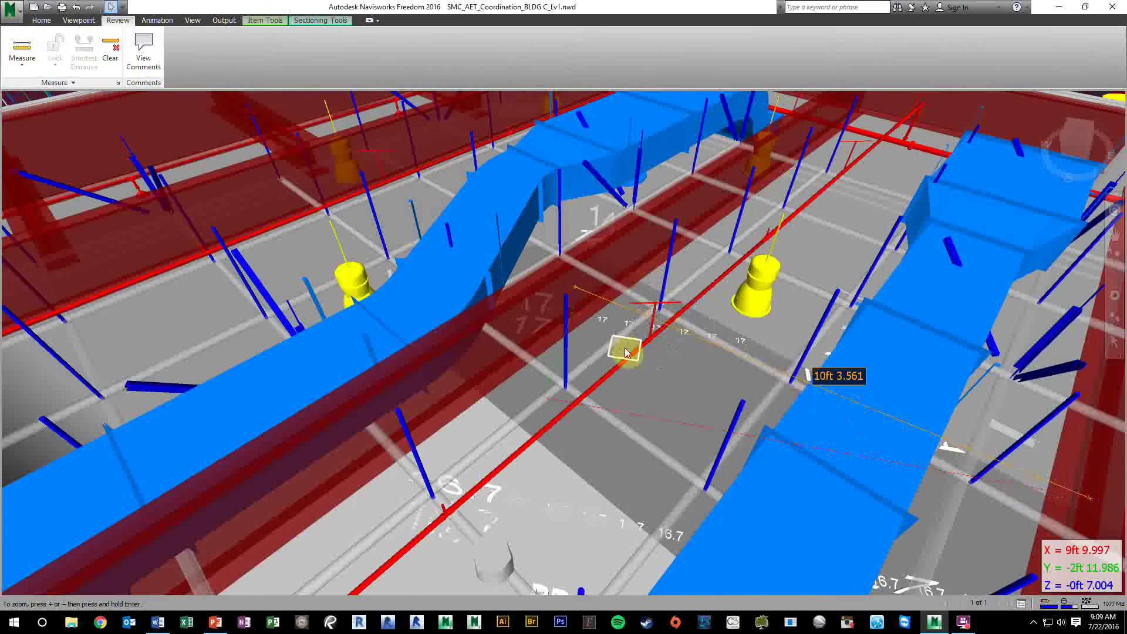
pyautogui.keyDown('shift'); pyautogui.moveTo(627, 347); pyautogui.dragTo(787, 259, button='middle'); pyautogui.keyUp('shift')
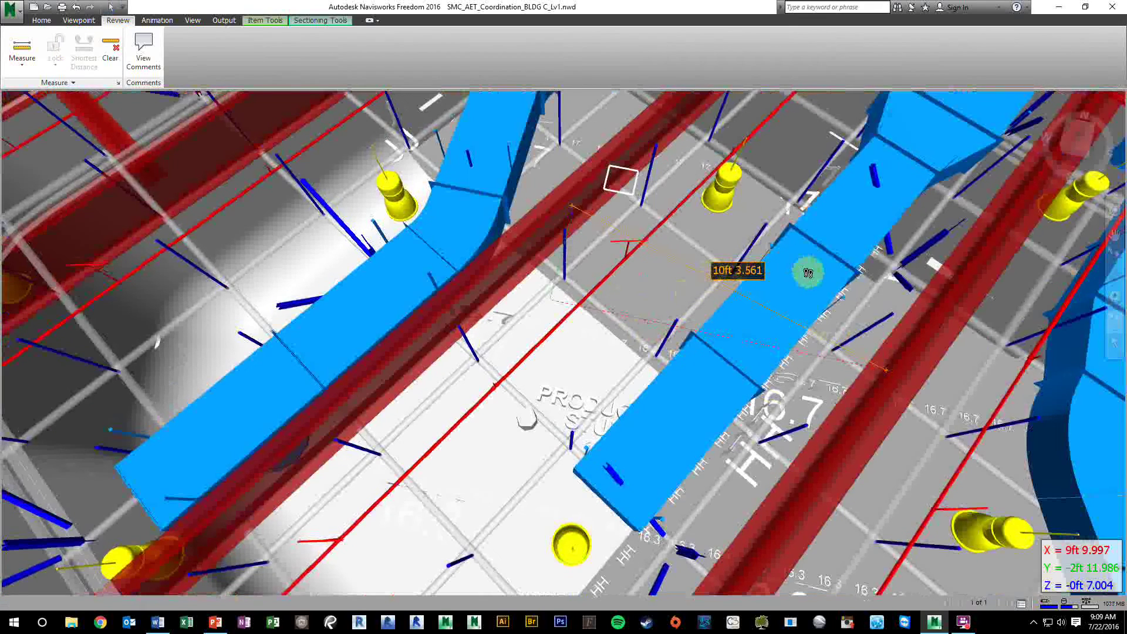
pyautogui.keyDown('shift'); pyautogui.moveTo(808, 273); pyautogui.dragTo(573, 499, button='middle'); pyautogui.keyUp('shift')
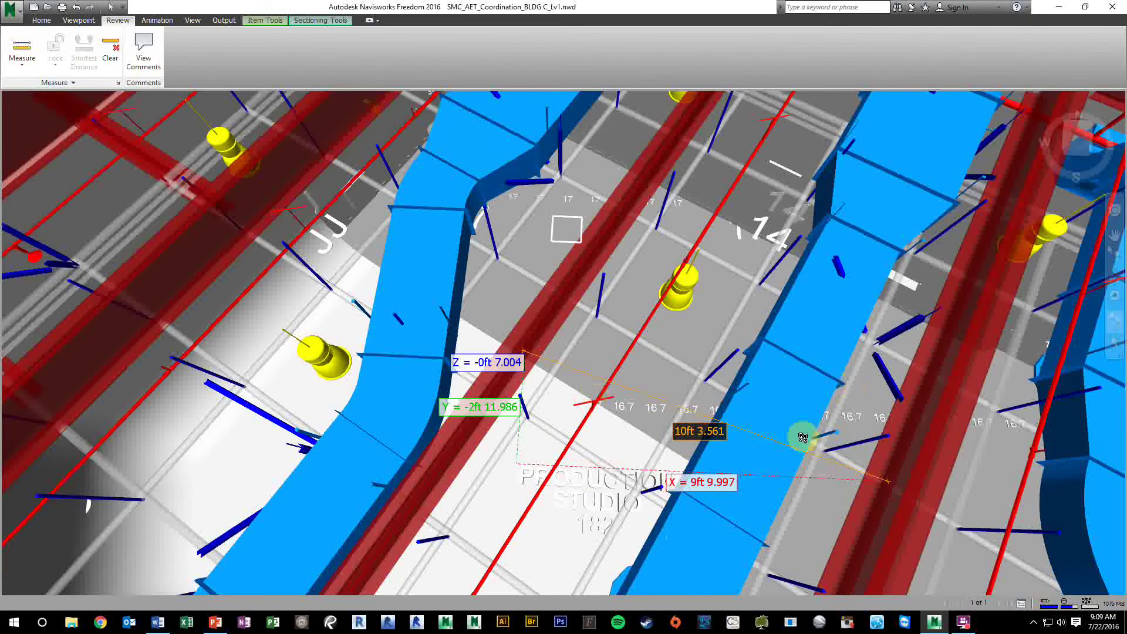
pyautogui.keyDown('shift'); pyautogui.moveTo(668, 383); pyautogui.dragTo(636, 432, button='middle'); pyautogui.keyUp('shift')
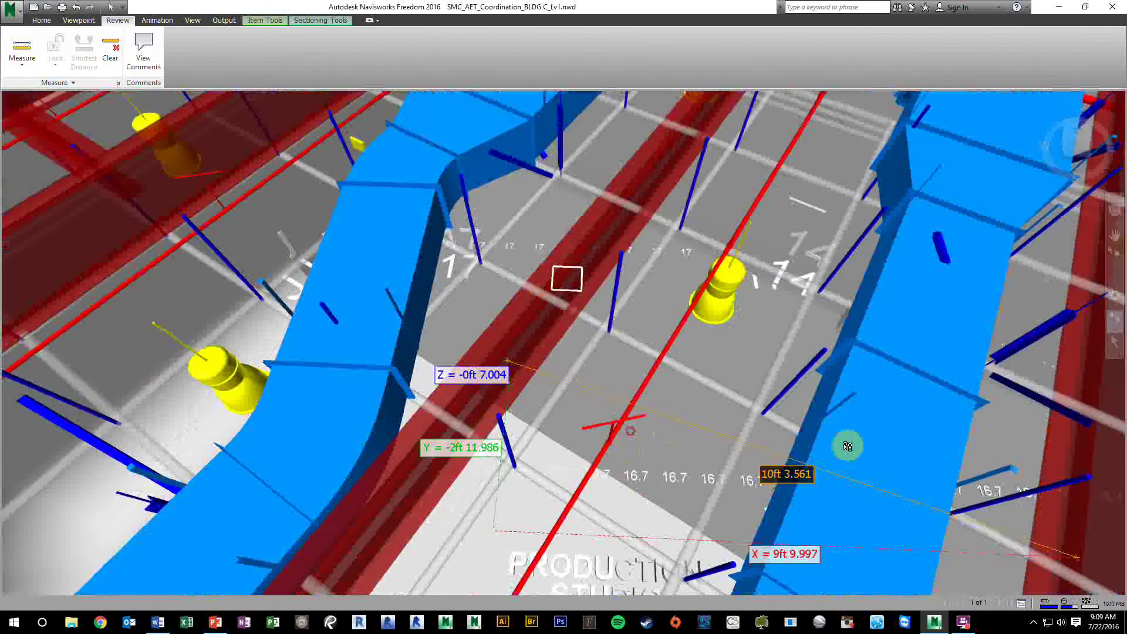
pyautogui.keyDown('shift'); pyautogui.moveTo(847, 446); pyautogui.dragTo(294, 223, button='middle'); pyautogui.keyUp('shift')
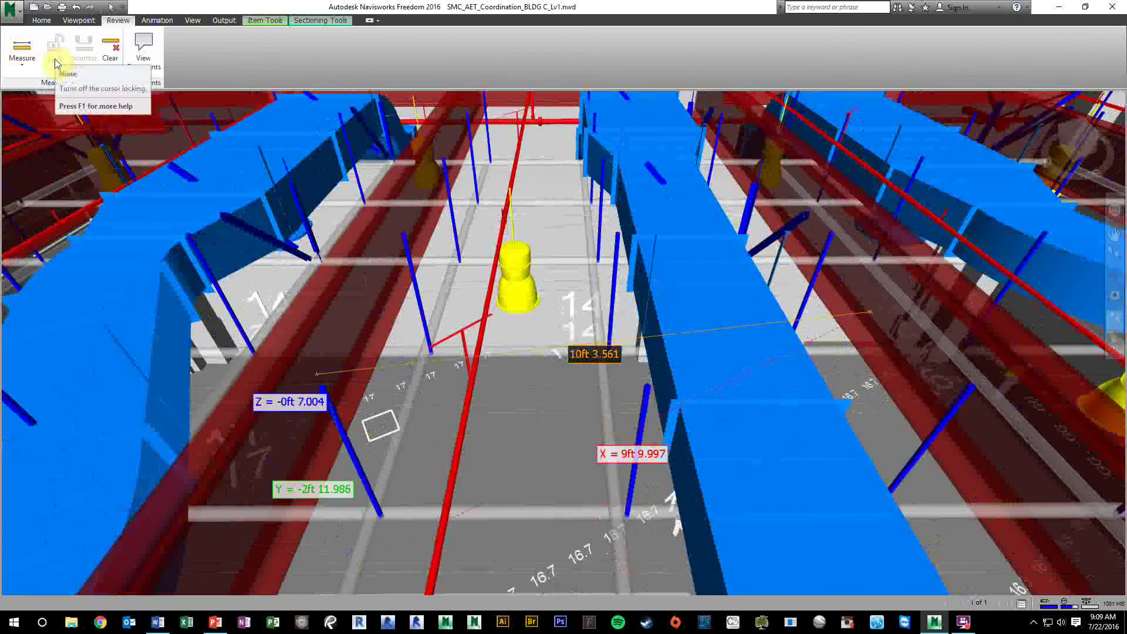
# Step: Clear the 10ft 3.561 measurement and set up Point to Point measuring with a Perpendicular lock
pyautogui.click(25, 68)
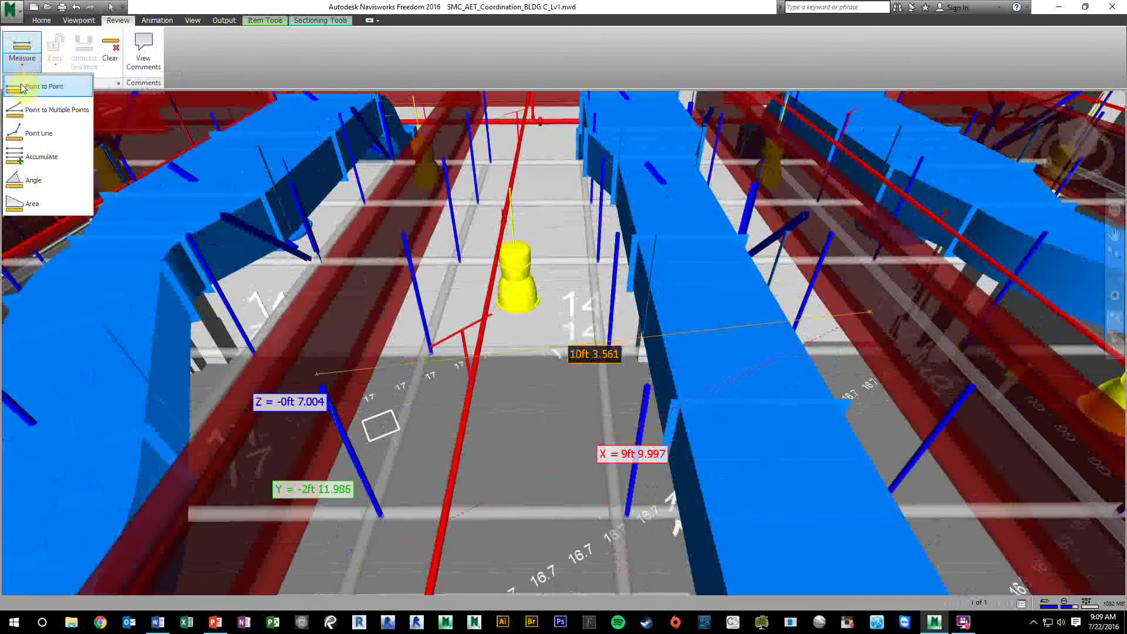
pyautogui.click(110, 49)
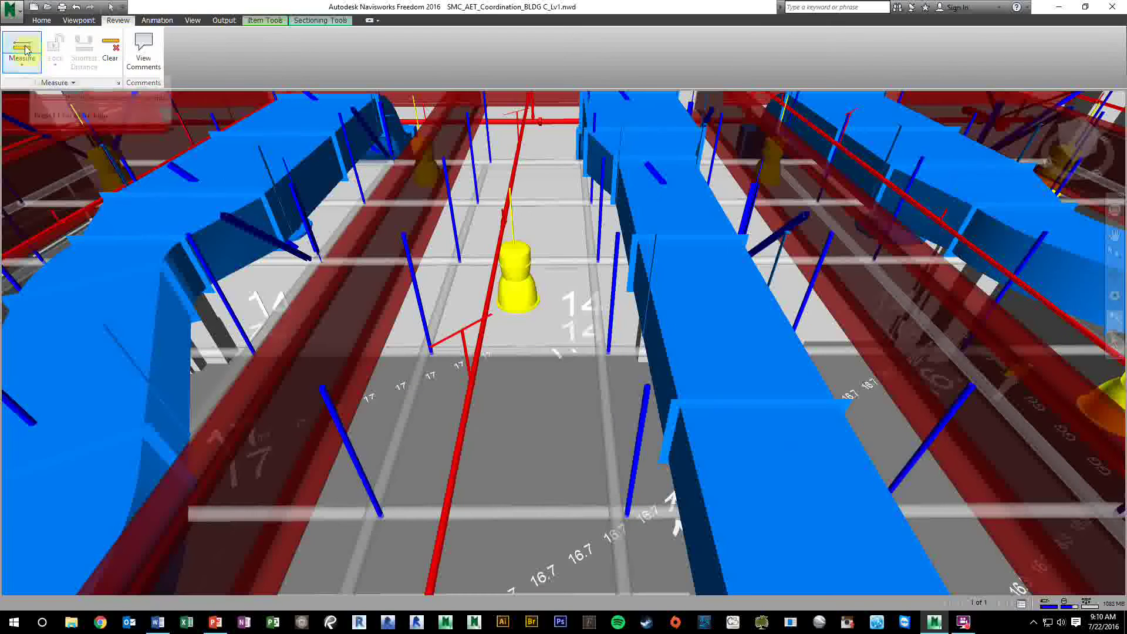
pyautogui.click(23, 63)
pyautogui.click(20, 87)
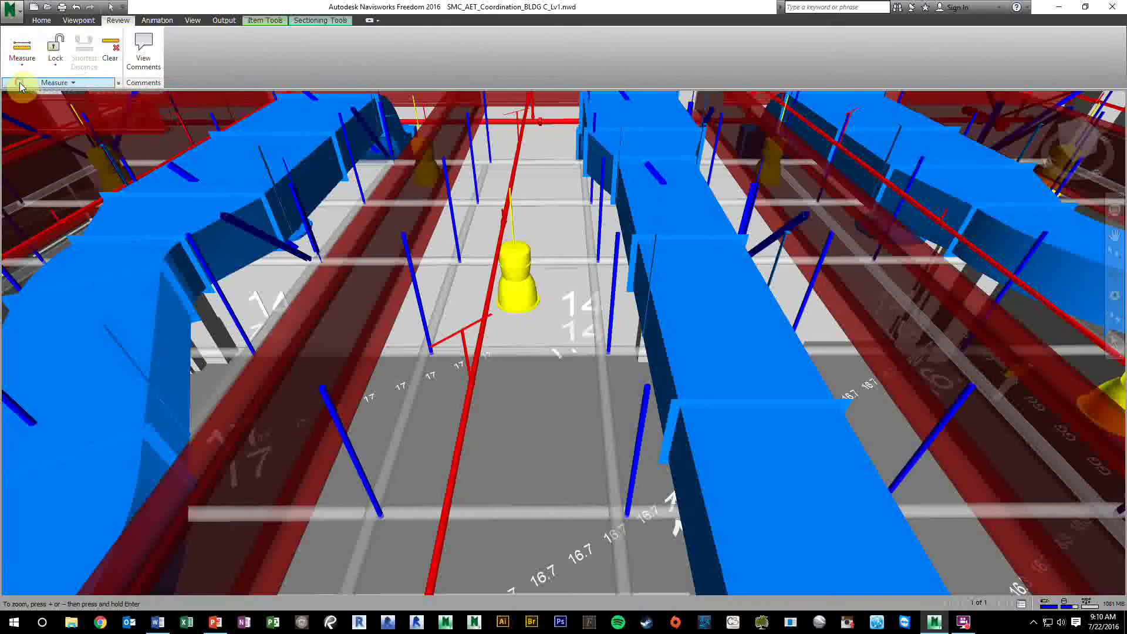
pyautogui.click(56, 65)
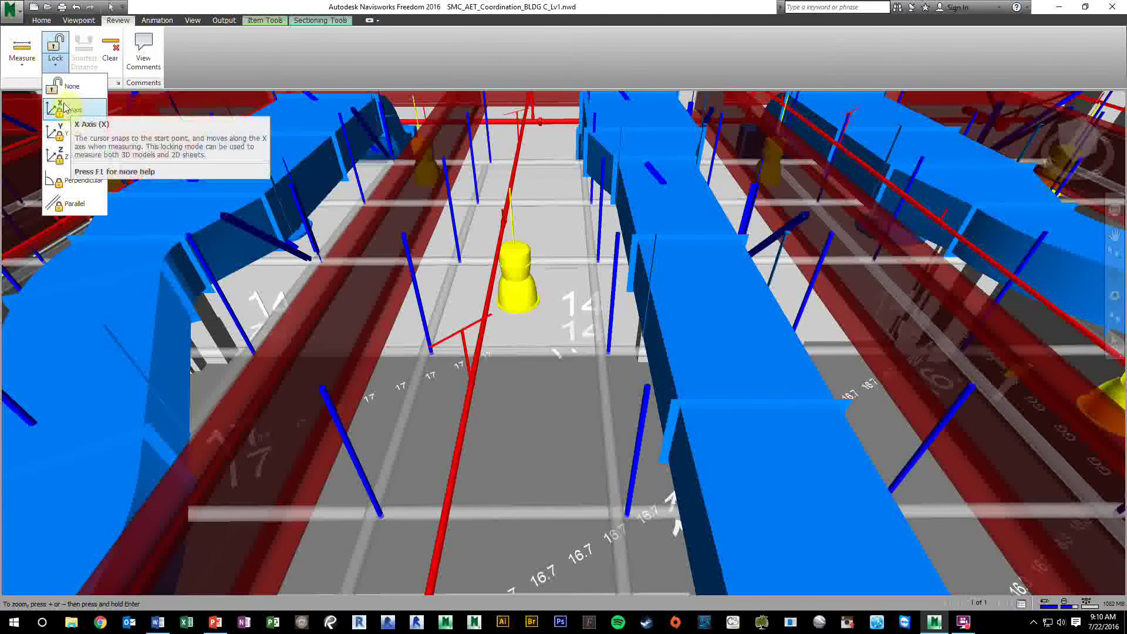
pyautogui.click(73, 184)
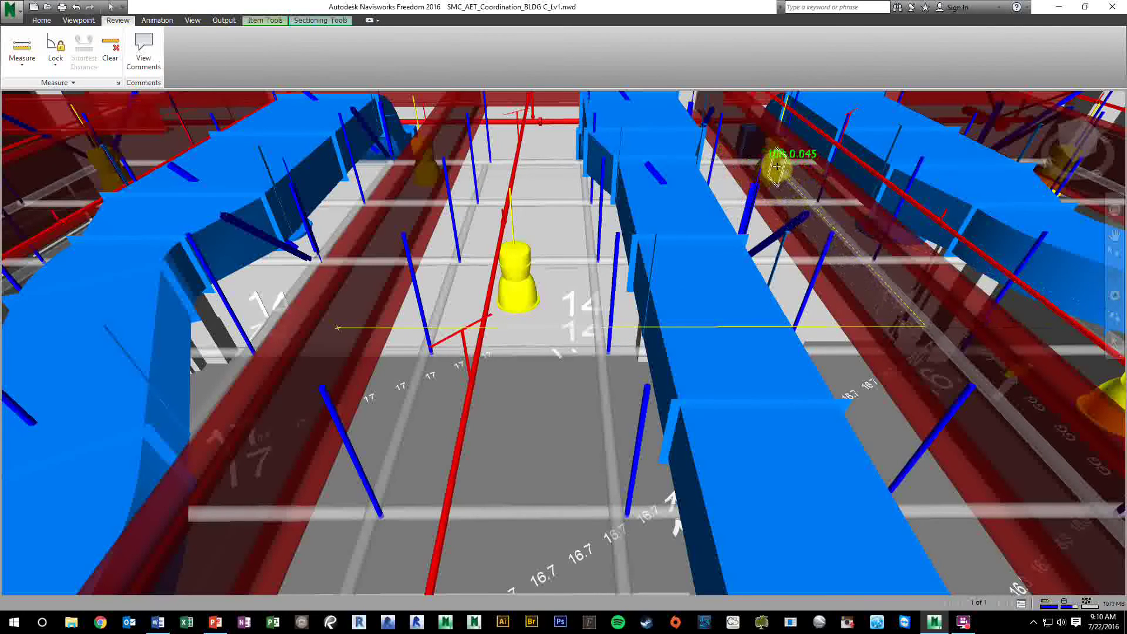
# Step: Complete the 10ft 0.045 perpendicular distance and orbit closer to inspect its line
pyautogui.click(750, 140)
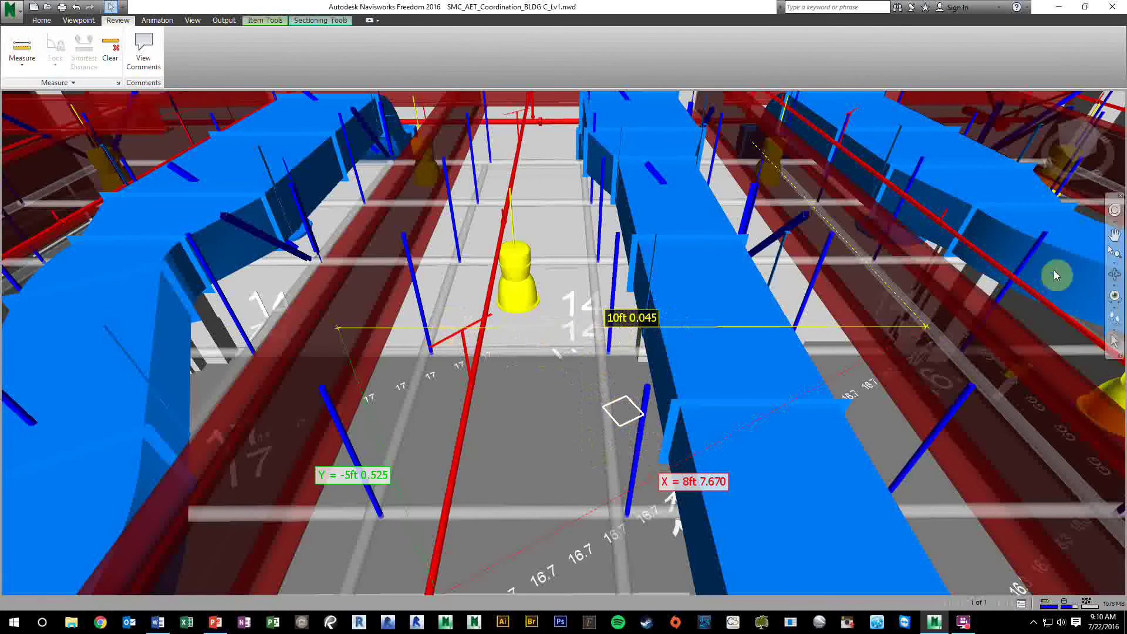
pyautogui.moveTo(515, 420); pyautogui.dragTo(649, 386, button='middle')
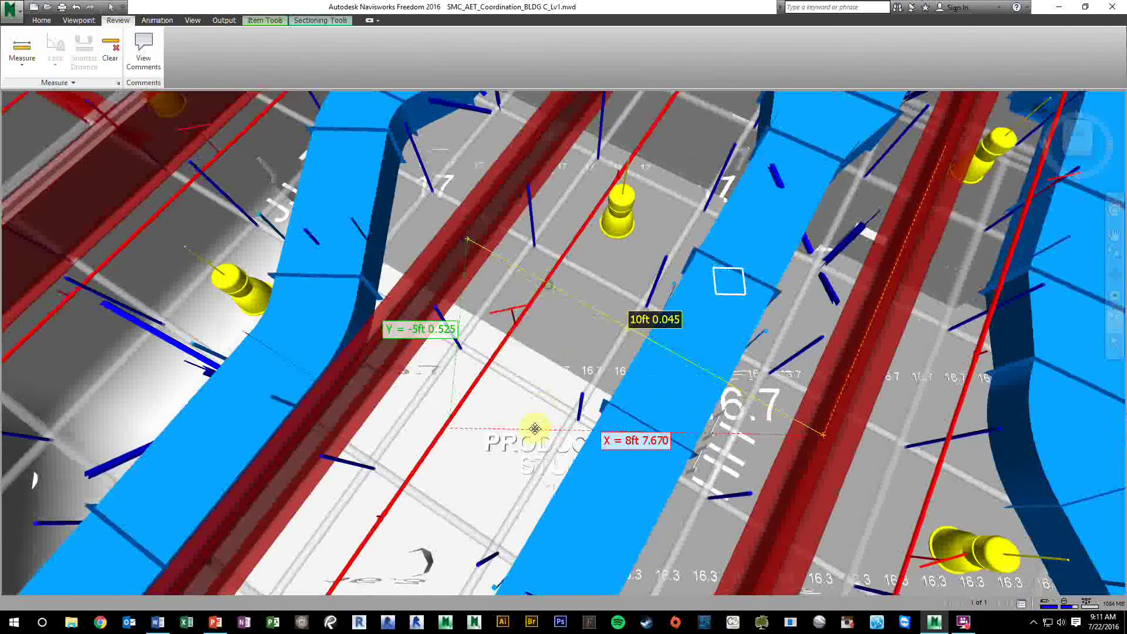
pyautogui.keyDown('shift'); pyautogui.moveTo(535, 428); pyautogui.dragTo(131, 139, button='middle'); pyautogui.keyUp('shift')
# Step: Clear, switch to Point to Point with a Parallel lock, and measure 19ft 10.901 from the red beam
pyautogui.click(108, 53)
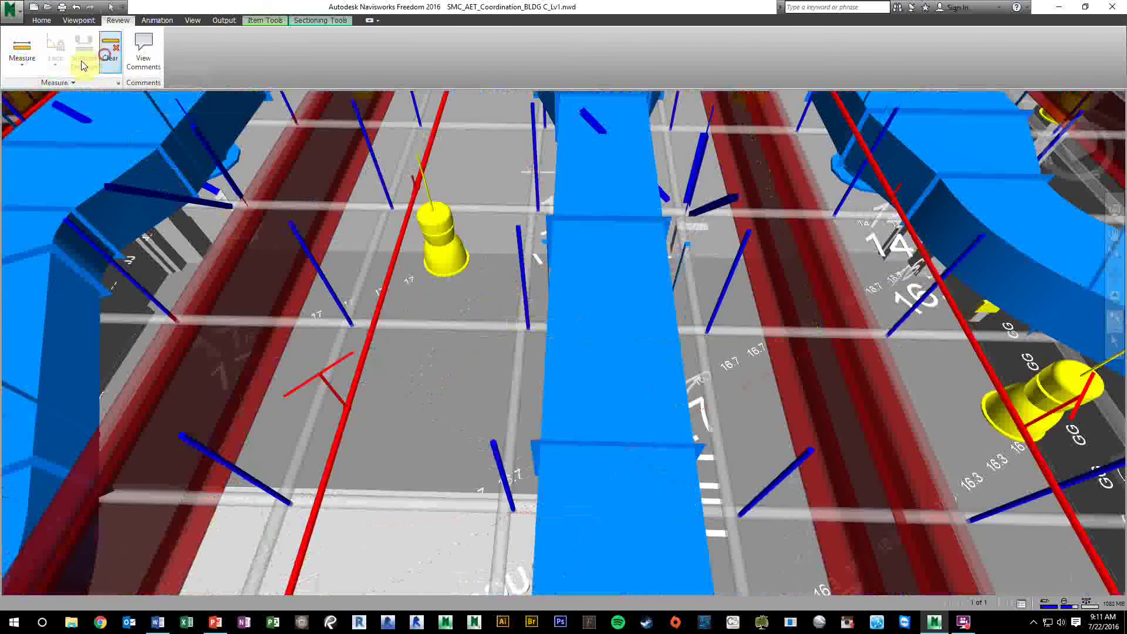
pyautogui.click(22, 56)
pyautogui.click(25, 93)
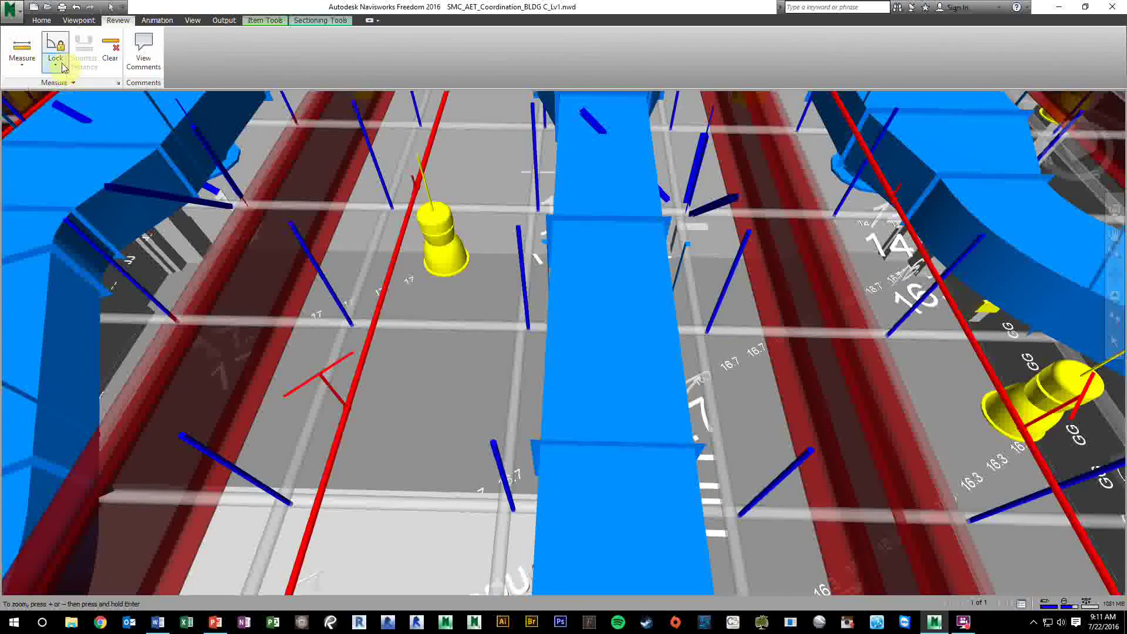
pyautogui.click(55, 53)
pyautogui.click(64, 199)
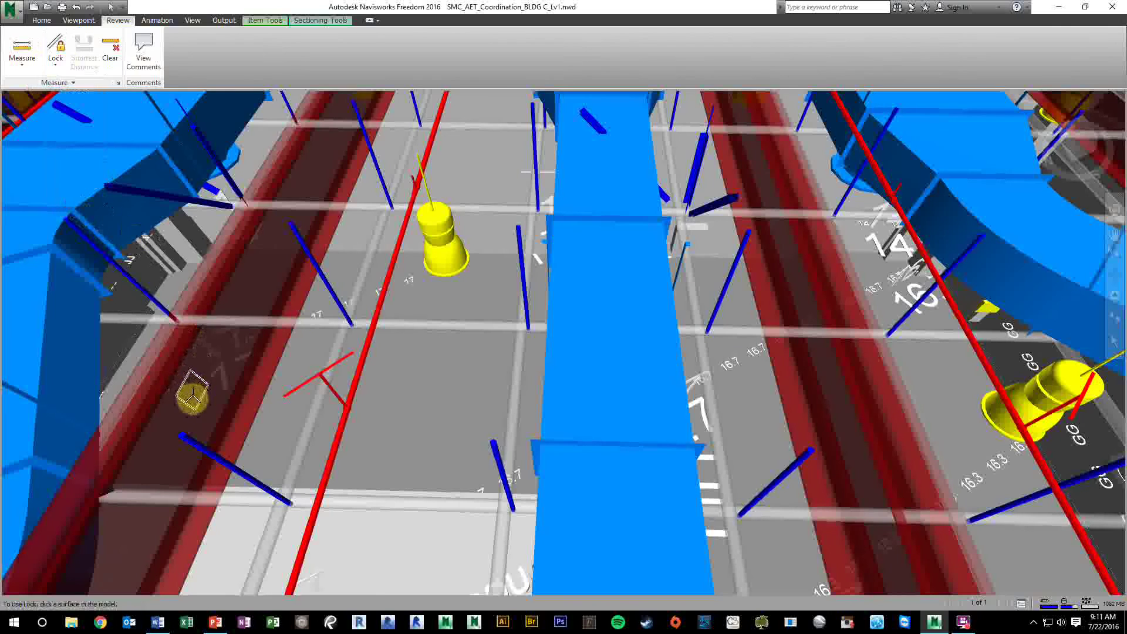
pyautogui.click(179, 405)
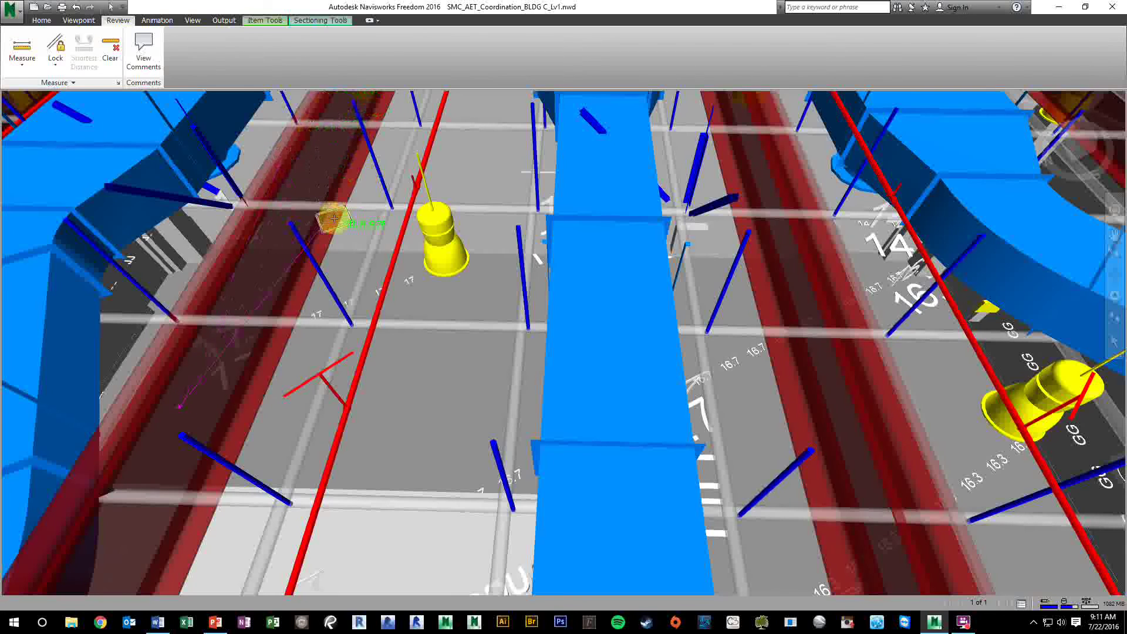
pyautogui.click(434, 390)
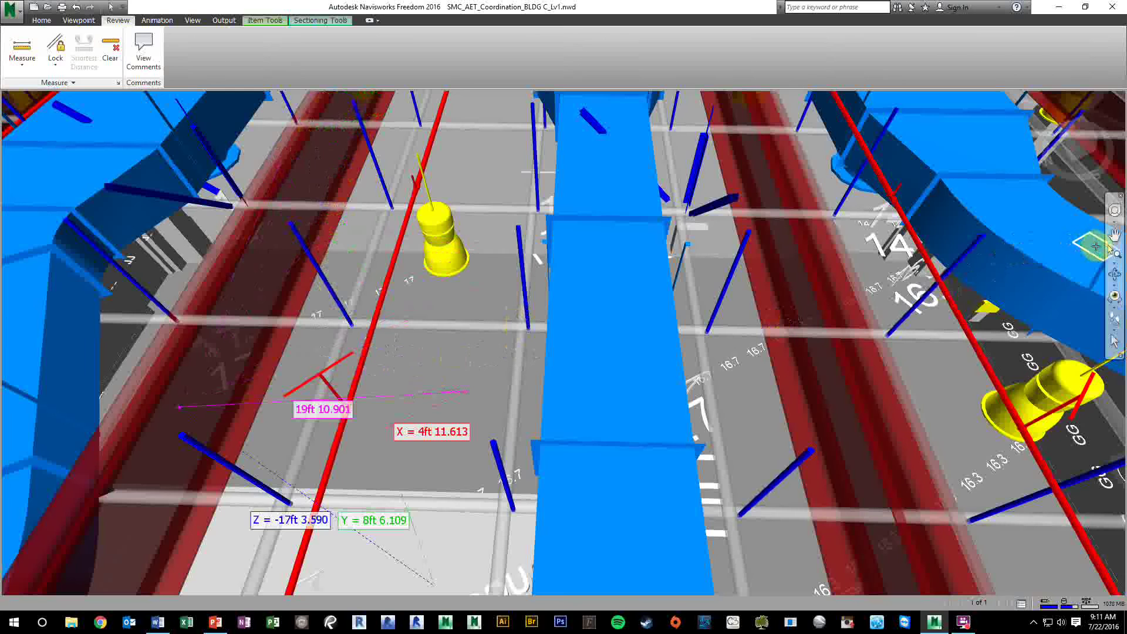
# Step: Walk across the model toward the floor labels
pyautogui.click(1115, 323)
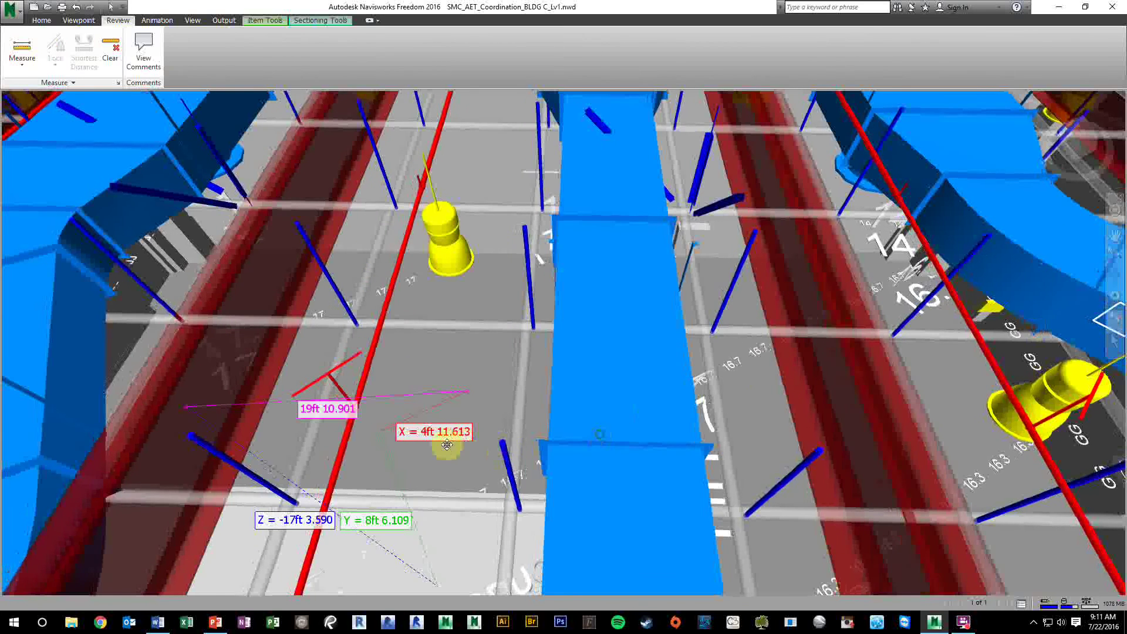
pyautogui.moveTo(447, 445); pyautogui.dragTo(395, 251)
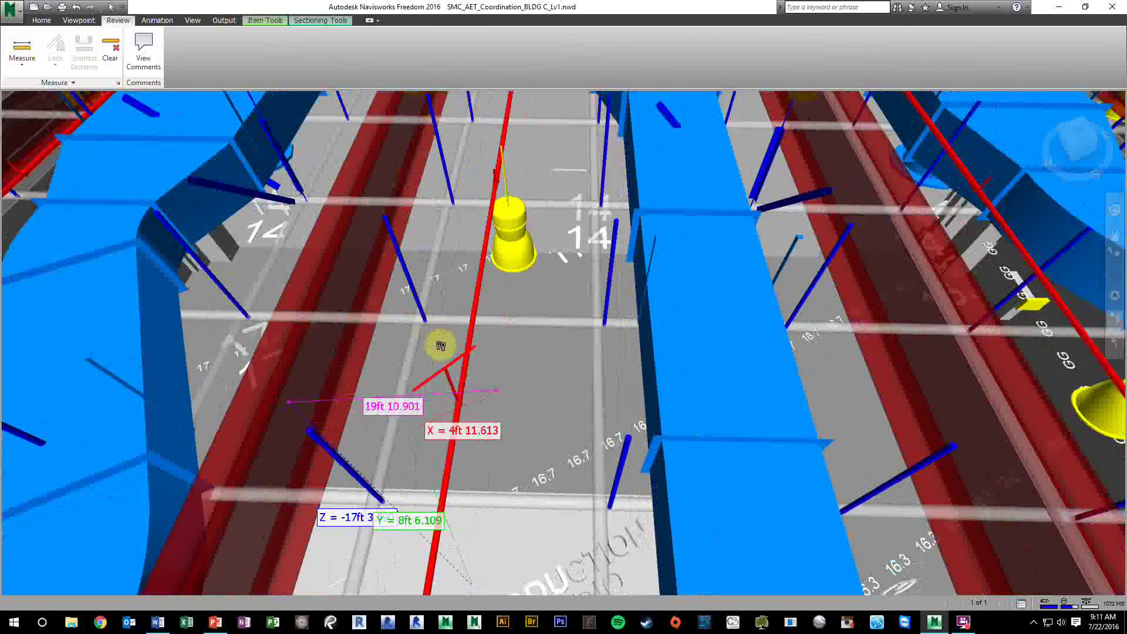
pyautogui.moveTo(441, 346); pyautogui.dragTo(555, 376)
# Step: Clear the 19ft 10.901 measurement and measure a Z-axis-locked 16ft 1.999 height from floor to ceiling
pyautogui.click(23, 58)
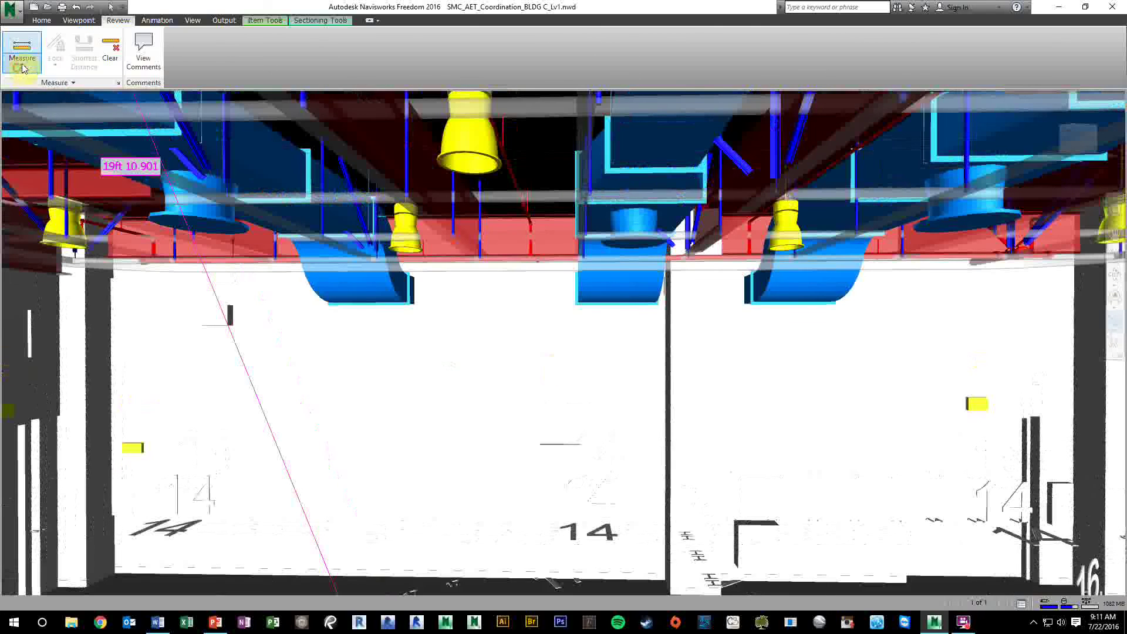
pyautogui.click(111, 50)
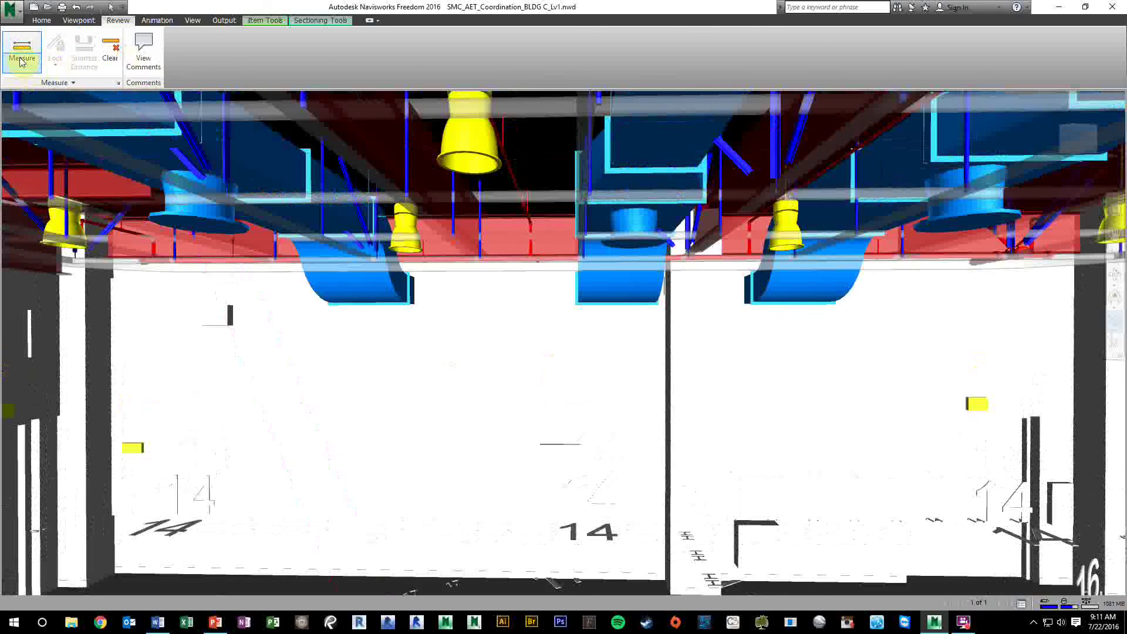
pyautogui.click(55, 49)
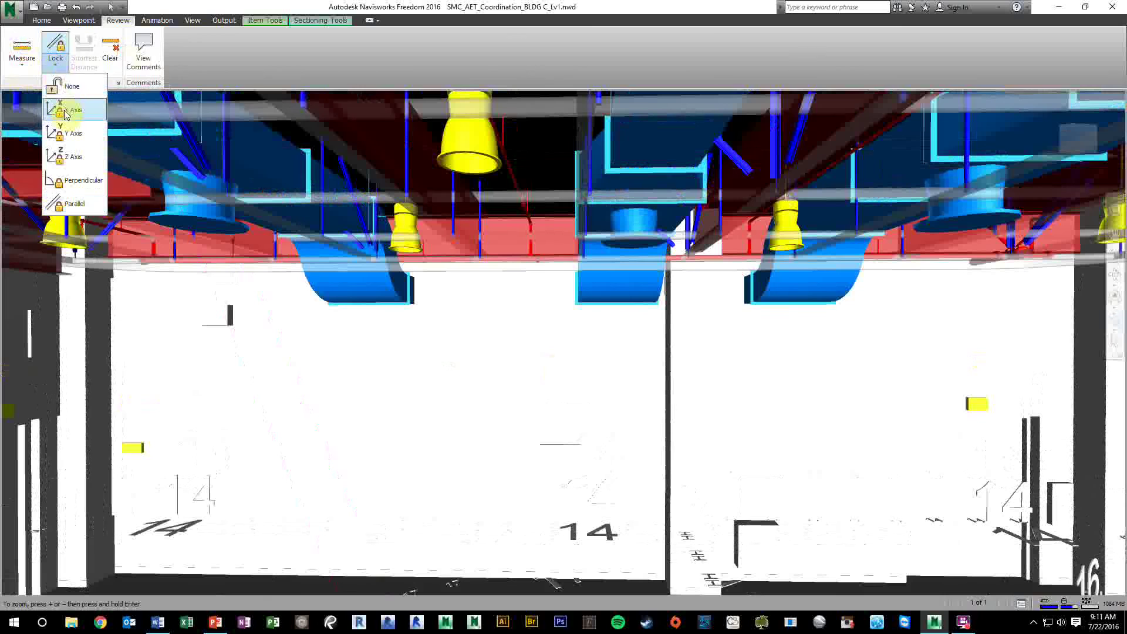
pyautogui.click(63, 159)
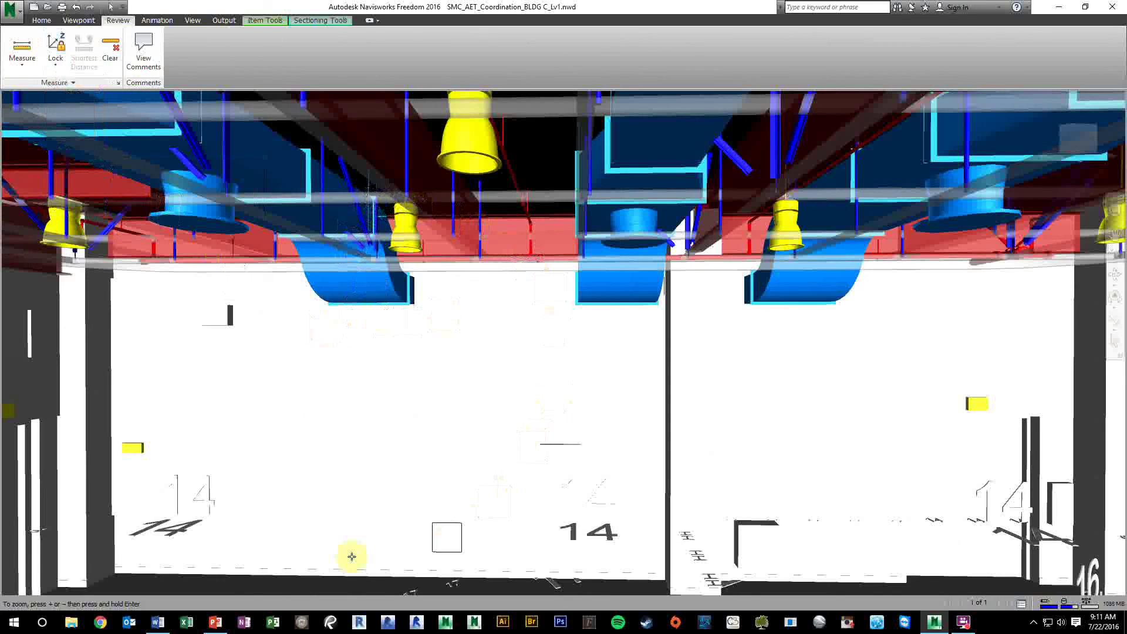
pyautogui.click(240, 589)
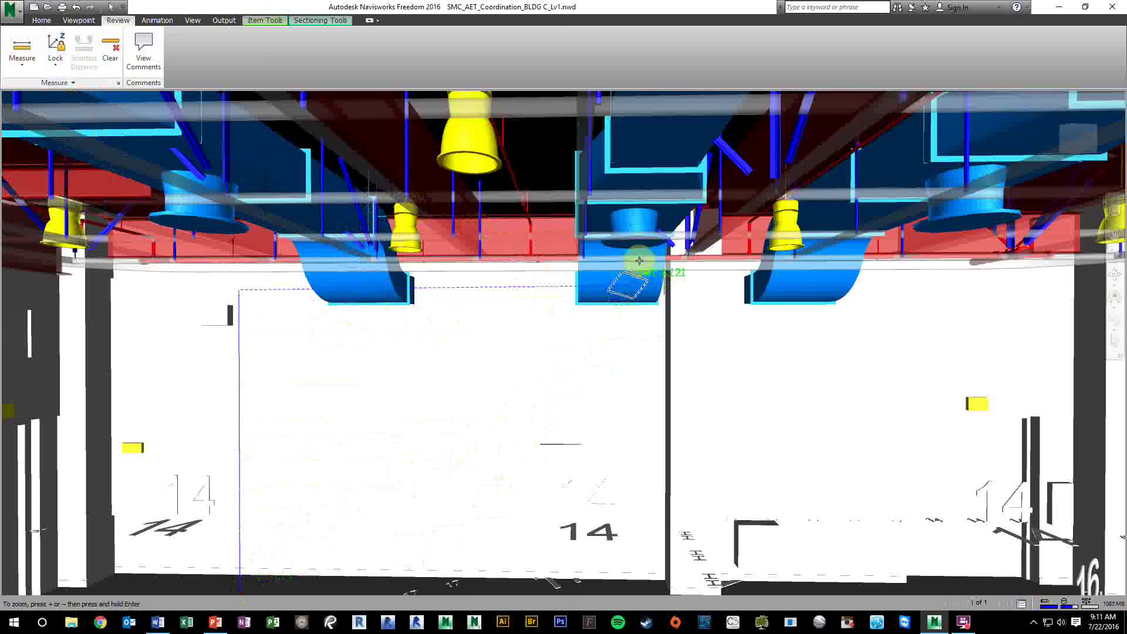
pyautogui.click(659, 141)
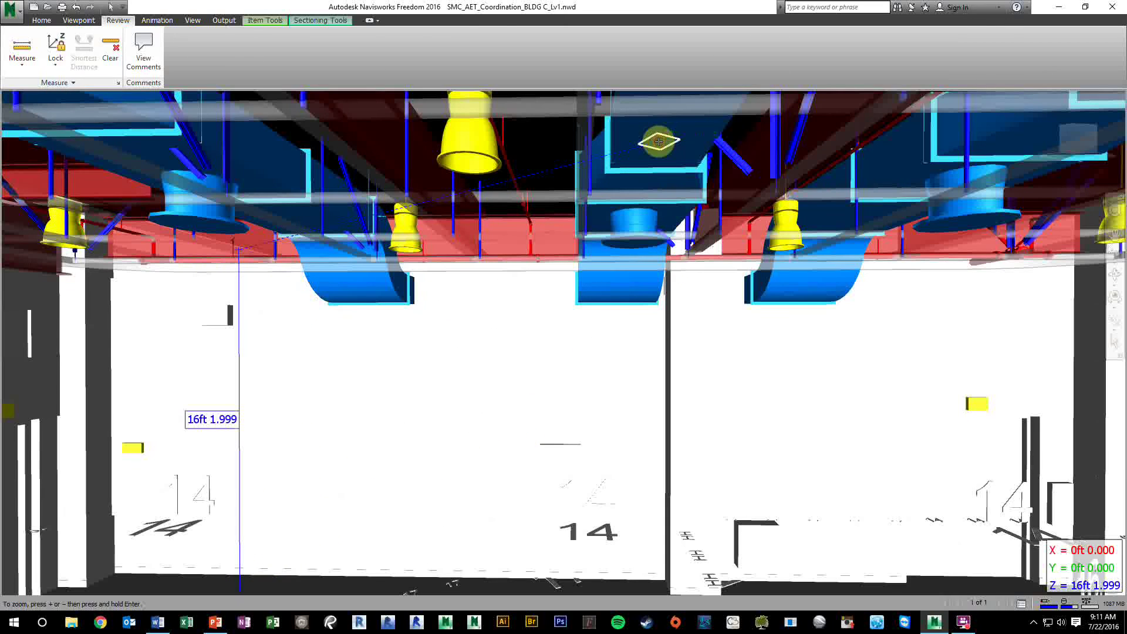